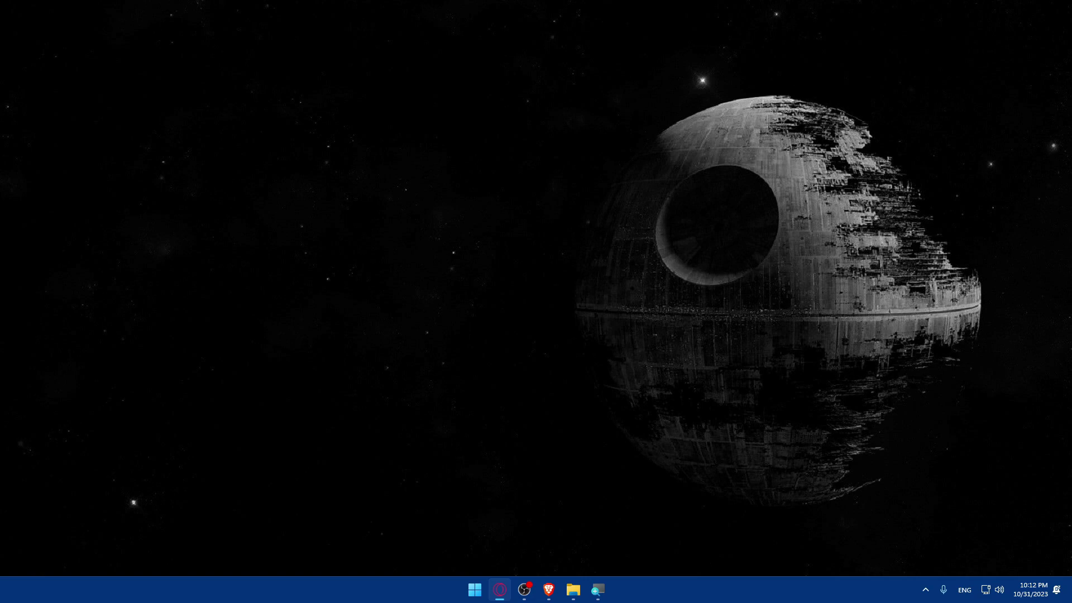
# Step: Switch to the Brave browser, search for "facebook ads" and open the Meta ads business page
pyautogui.click(549, 590)
pyautogui.click(549, 589)
pyautogui.click(549, 589)
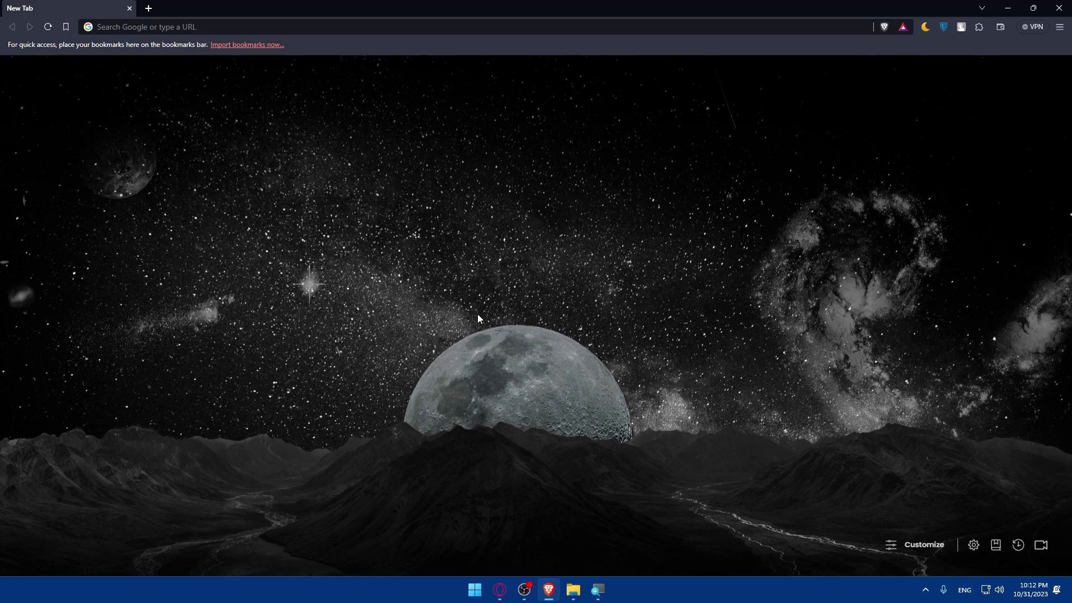
pyautogui.click(280, 26)
pyautogui.write('facebo')
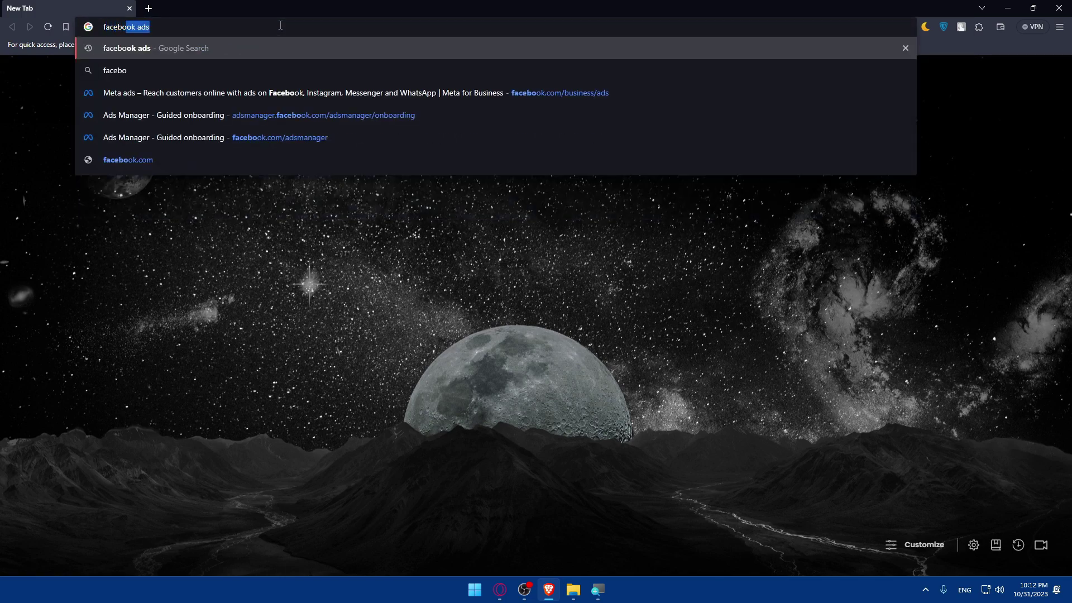
pyautogui.write('ok a')
pyautogui.press('Return')
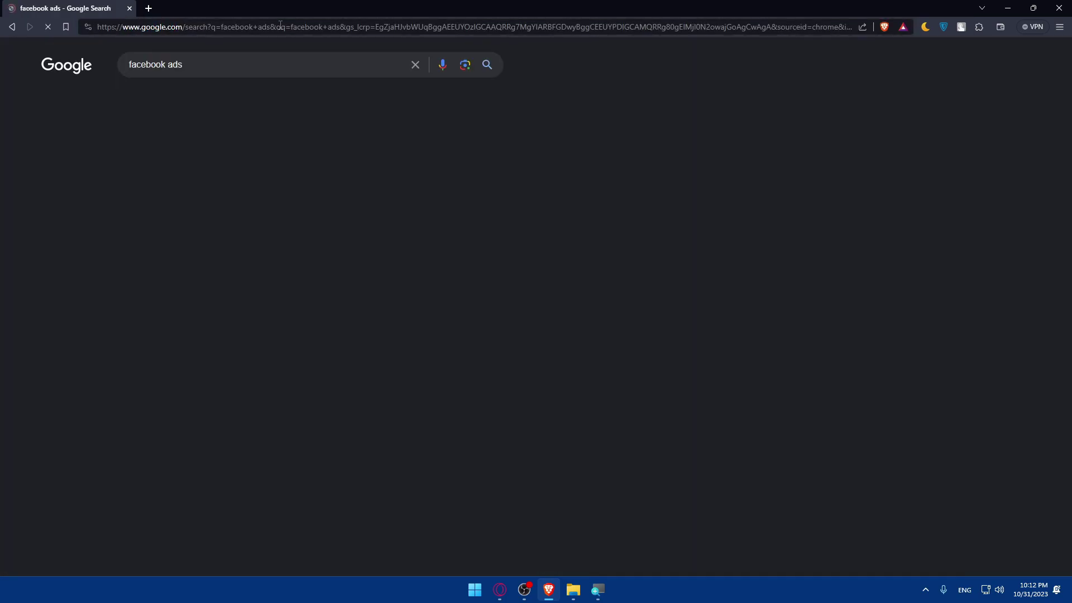
pyautogui.moveTo(126, 167); pyautogui.dragTo(287, 187)
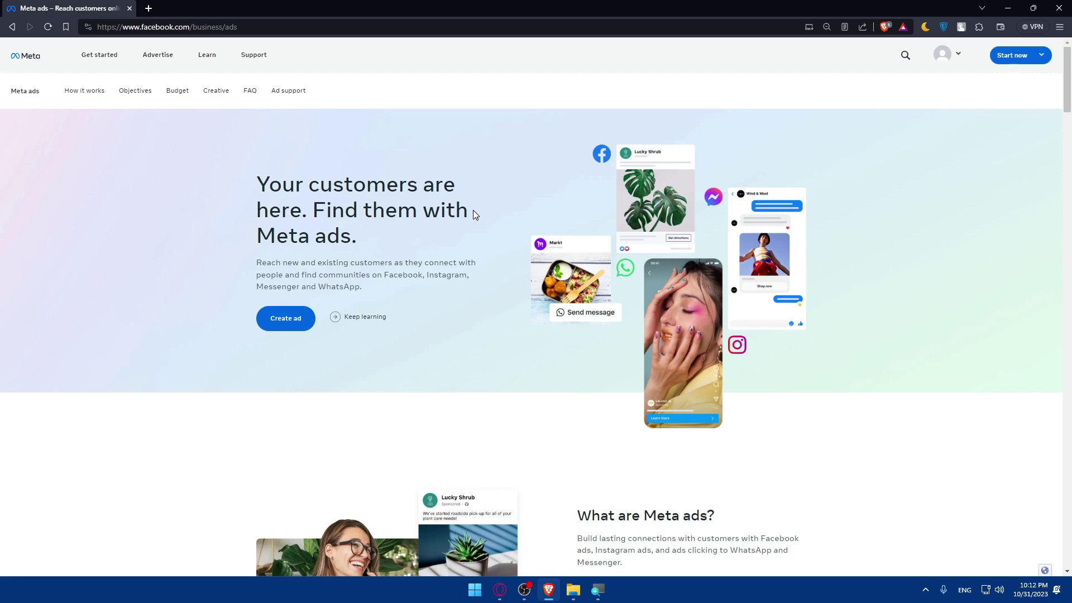
# Step: Go from the Meta ads page to Ads Manager and dismiss the ad blocker notice and the attribution setting tip
pyautogui.scroll(-5, 473, 210)
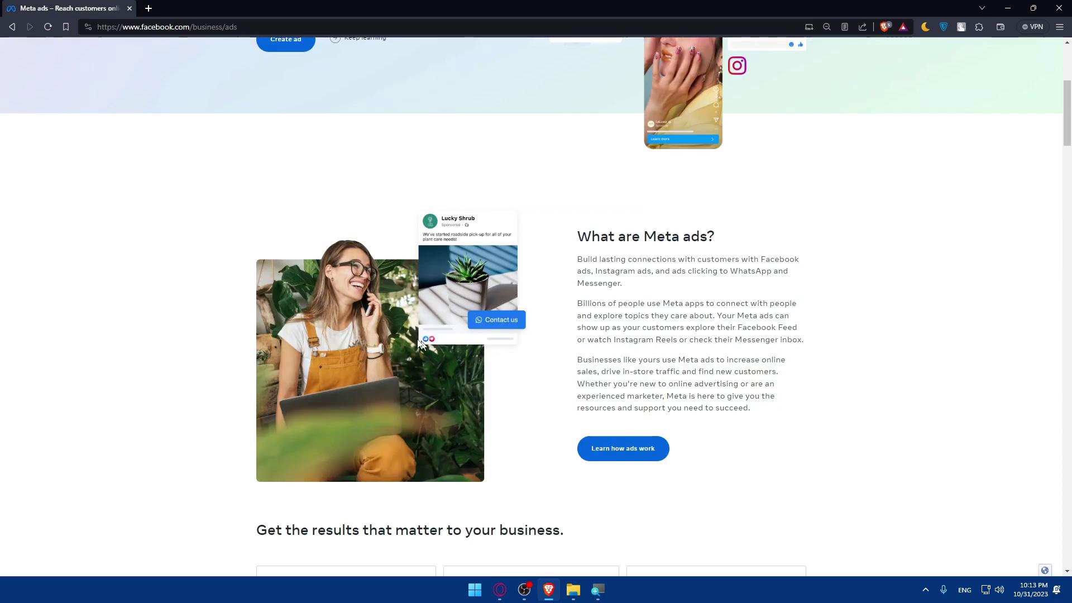
pyautogui.scroll(-20, 454, 313)
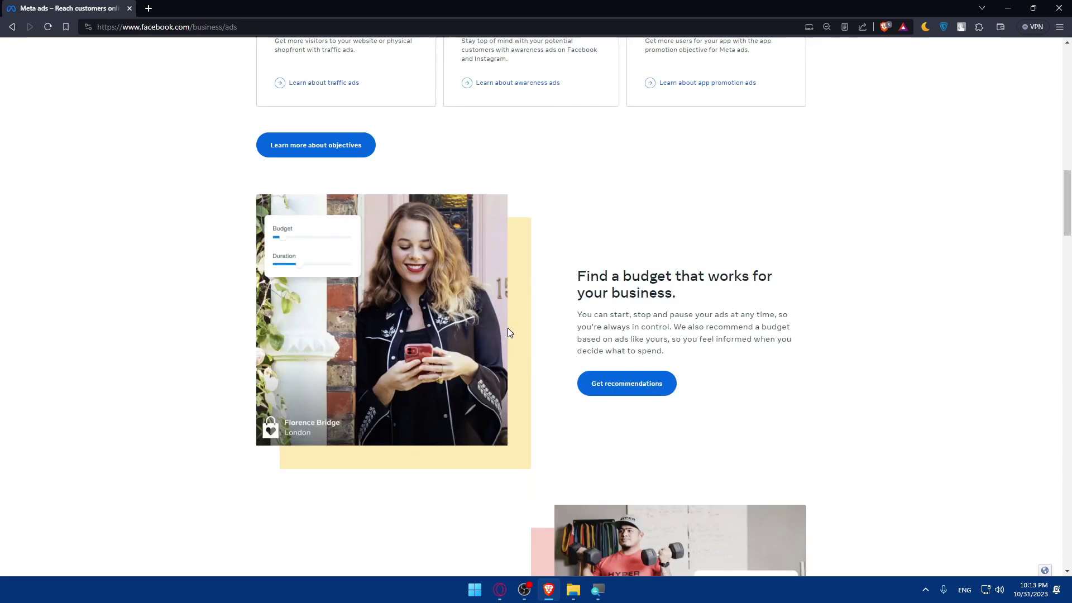
pyautogui.scroll(-13, 509, 333)
pyautogui.scroll(20, 508, 334)
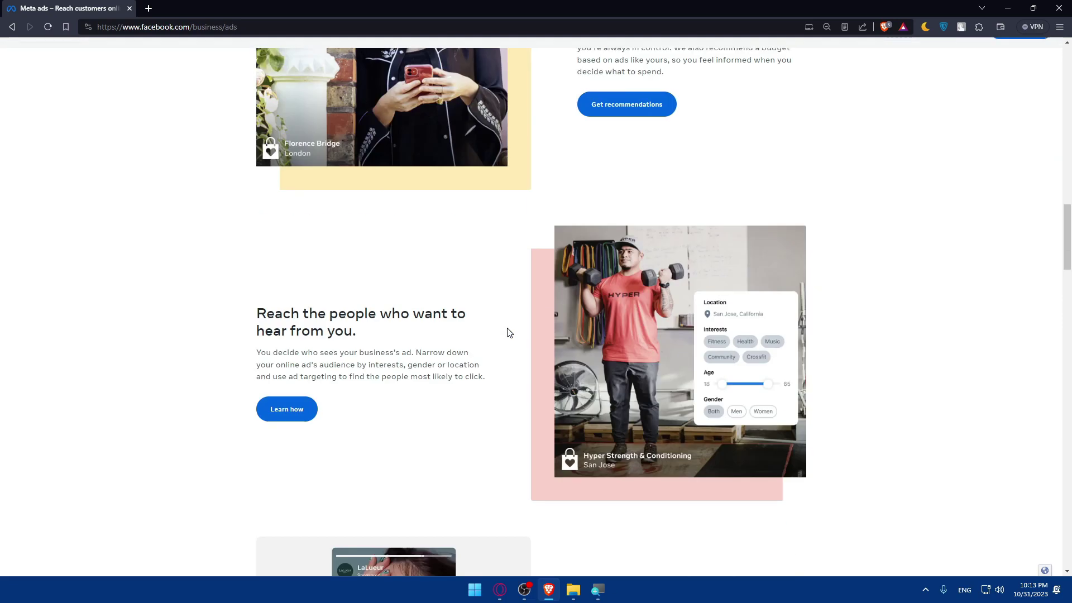
pyautogui.scroll(3, 508, 333)
pyautogui.click(165, 54)
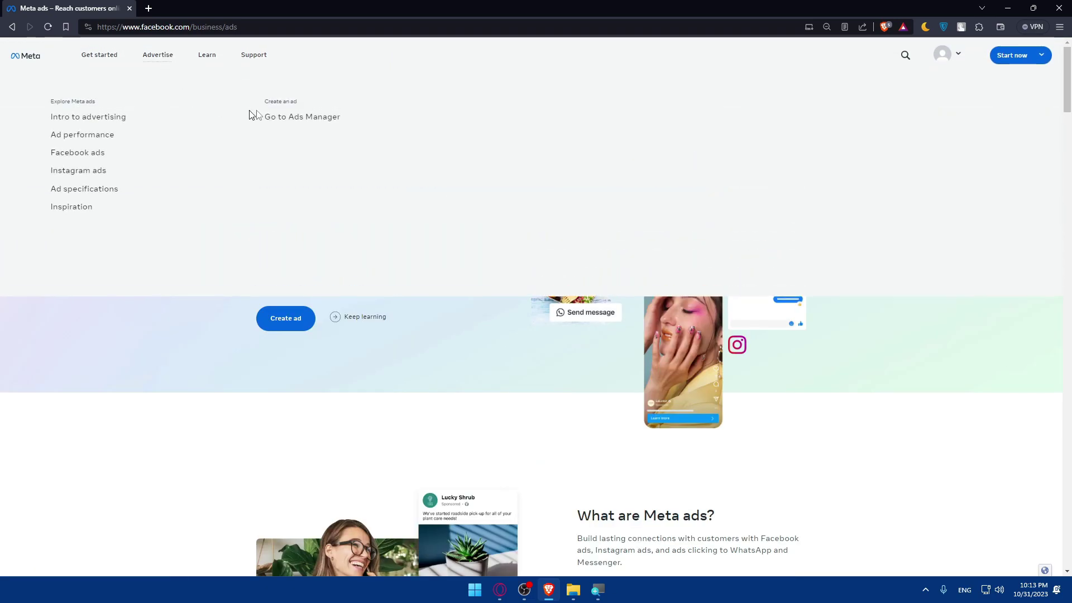
pyautogui.click(297, 116)
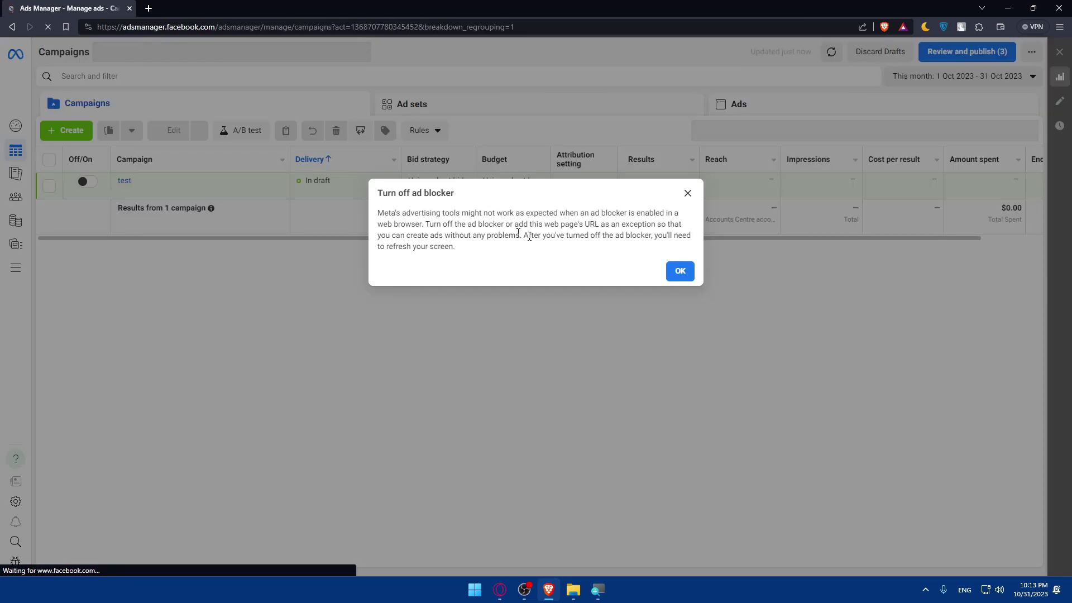
pyautogui.click(688, 193)
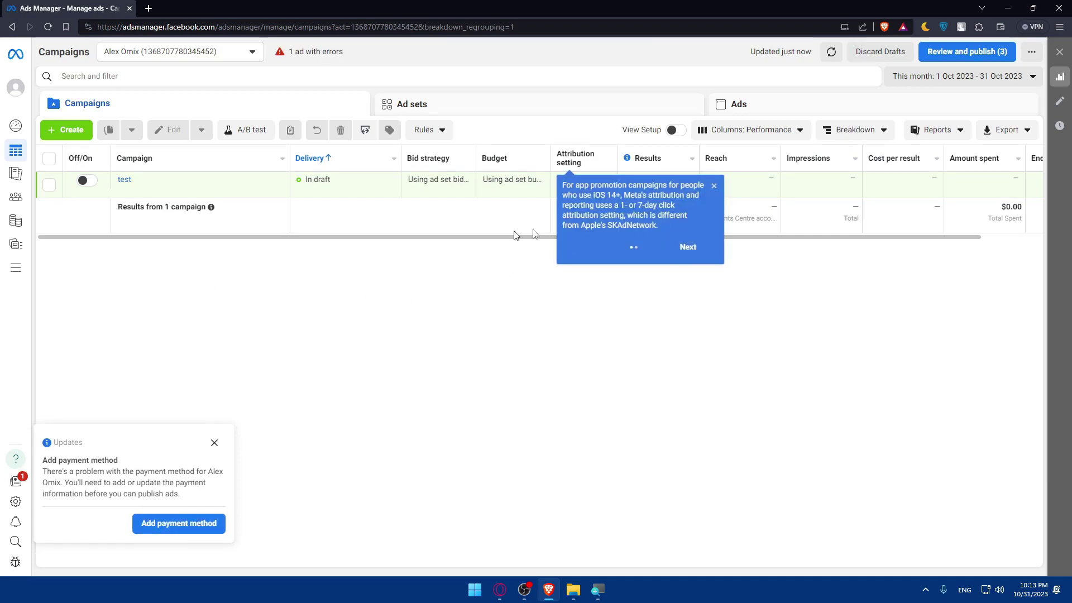
pyautogui.click(713, 187)
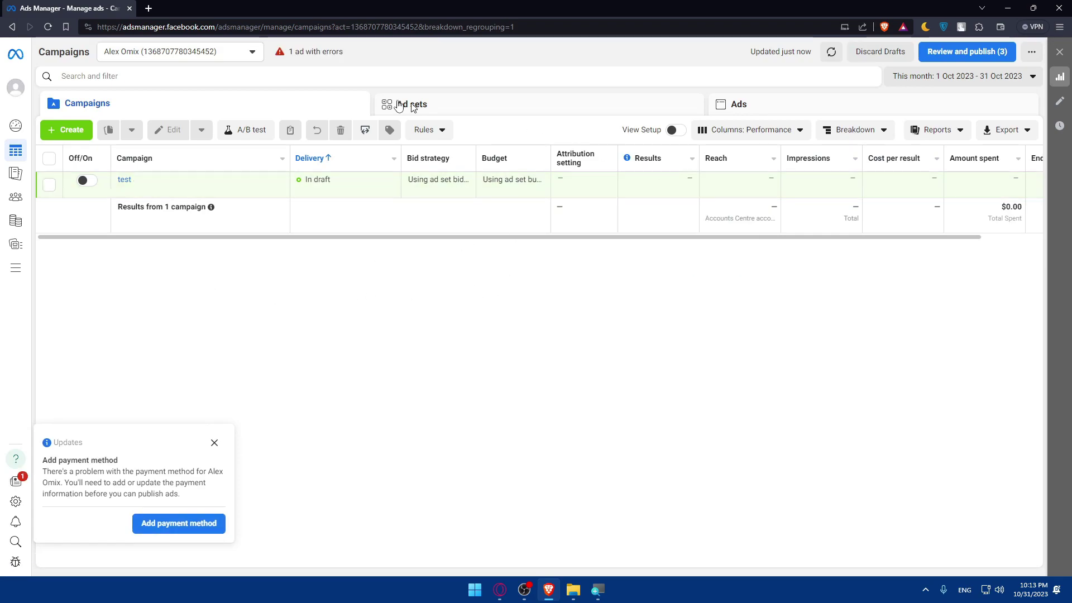
# Step: Open the Google Sheets home page at sheets.google.com in a new browser tab
pyautogui.click(153, 10)
pyautogui.write('sheets')
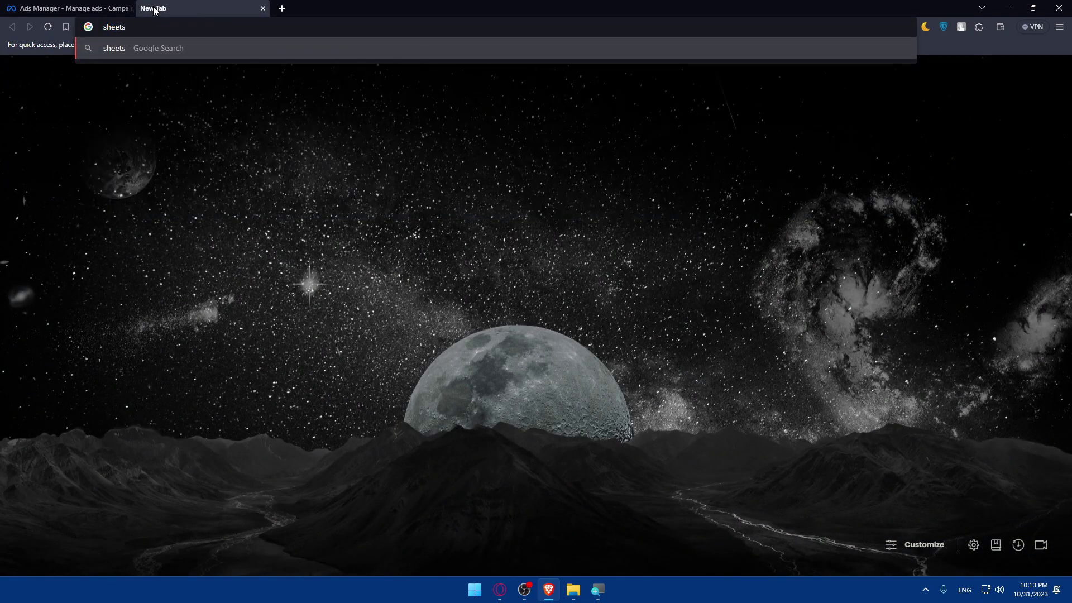
pyautogui.write('.google.')
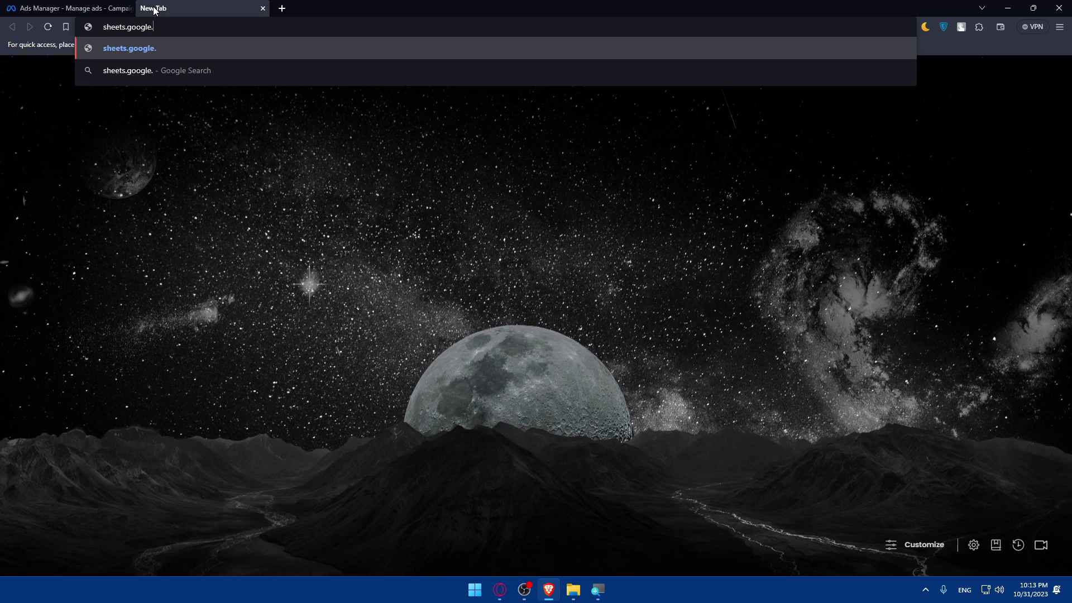
pyautogui.write('com')
pyautogui.press('Return')
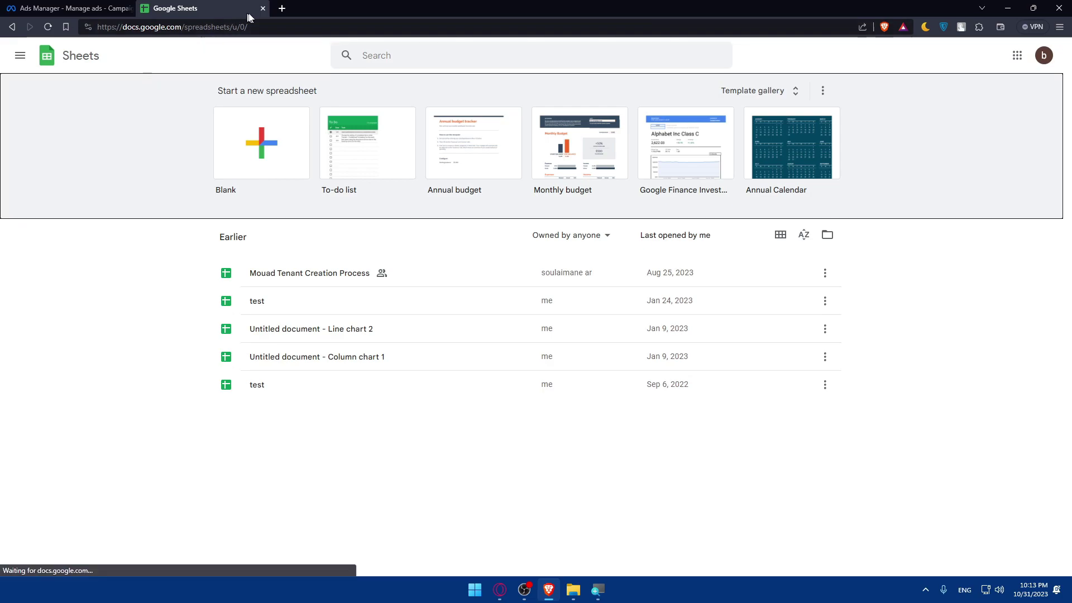
# Step: Search for "google sheets" in another new tab and open the Online Spreadsheet Editor result
pyautogui.click(281, 9)
pyautogui.write('google ')
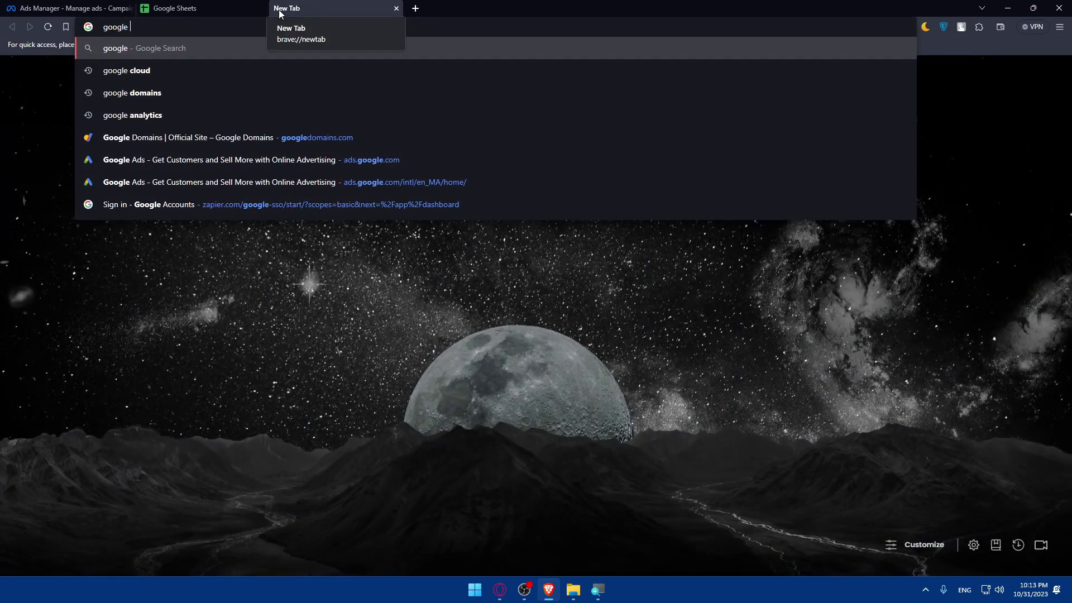
pyautogui.write('sheets')
pyautogui.press('Return')
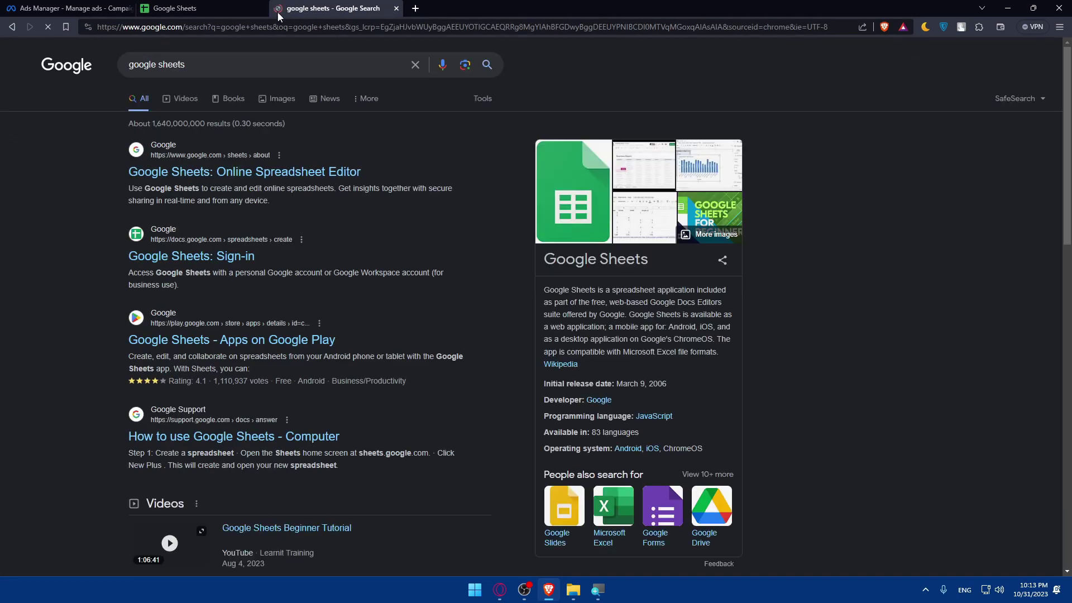
pyautogui.click(212, 170)
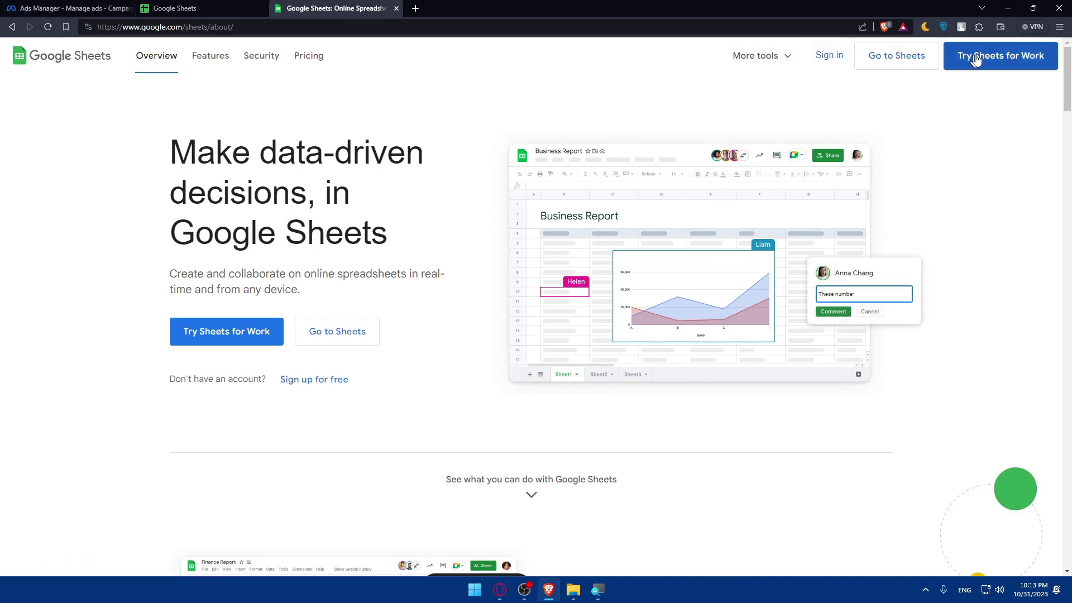
# Step: Examine the features, security and plan sections of the Google Sheets overview page, and close its tab
pyautogui.scroll(-2, 567, 210)
pyautogui.scroll(2, 567, 211)
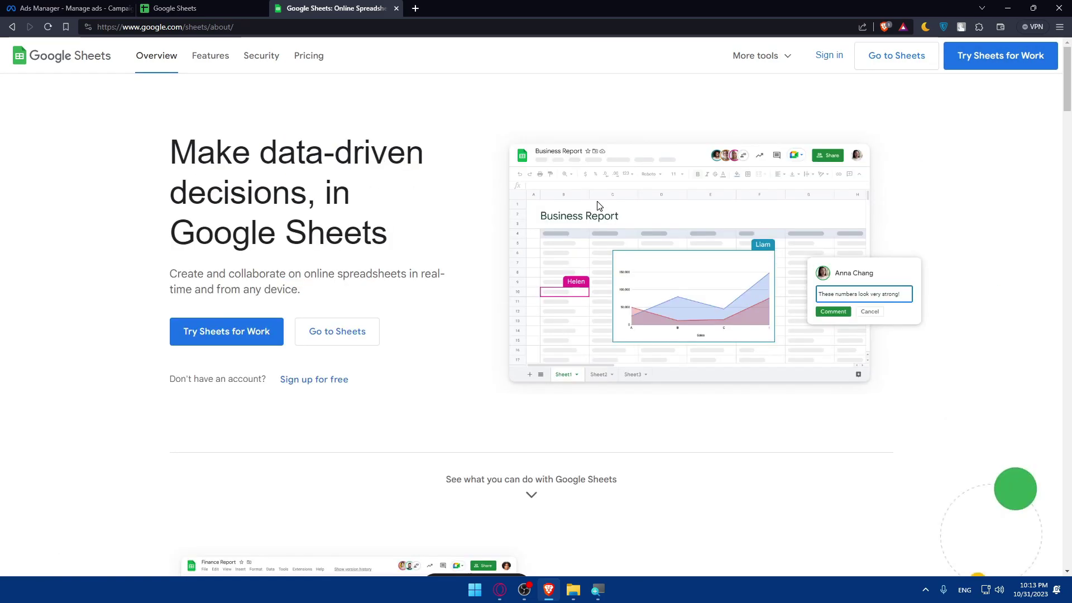
pyautogui.scroll(-12, 568, 210)
pyautogui.scroll(-10, 568, 212)
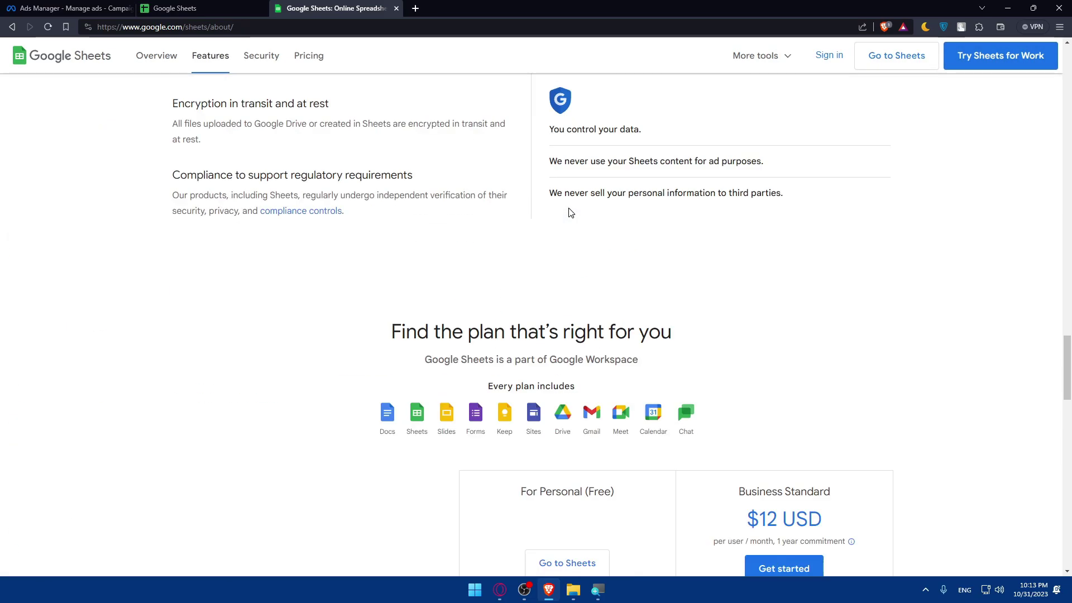
pyautogui.scroll(20, 569, 212)
pyautogui.scroll(-15, 570, 213)
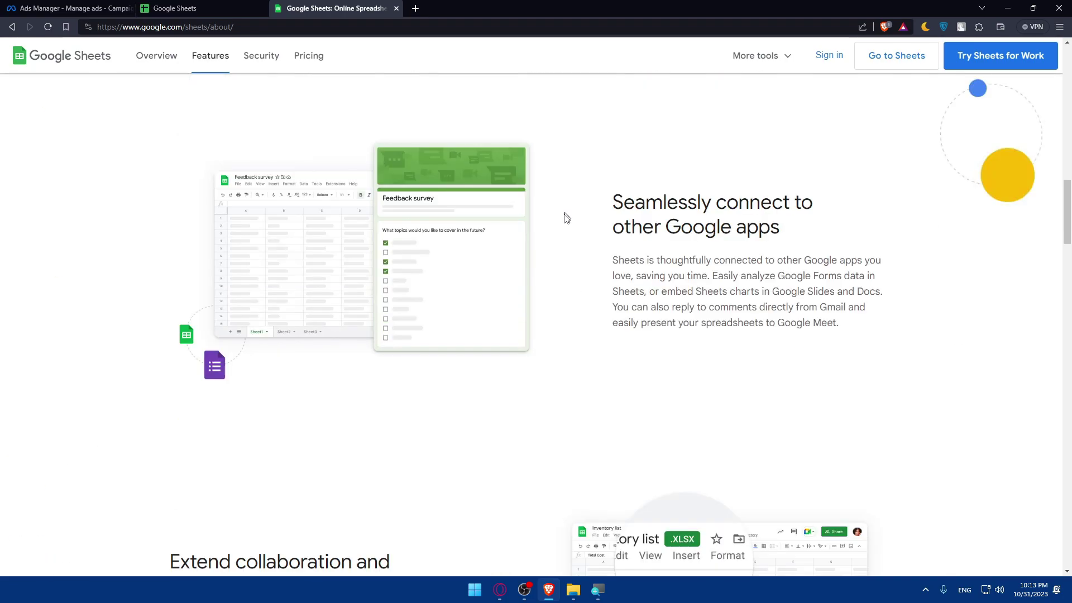
pyautogui.scroll(5, 560, 229)
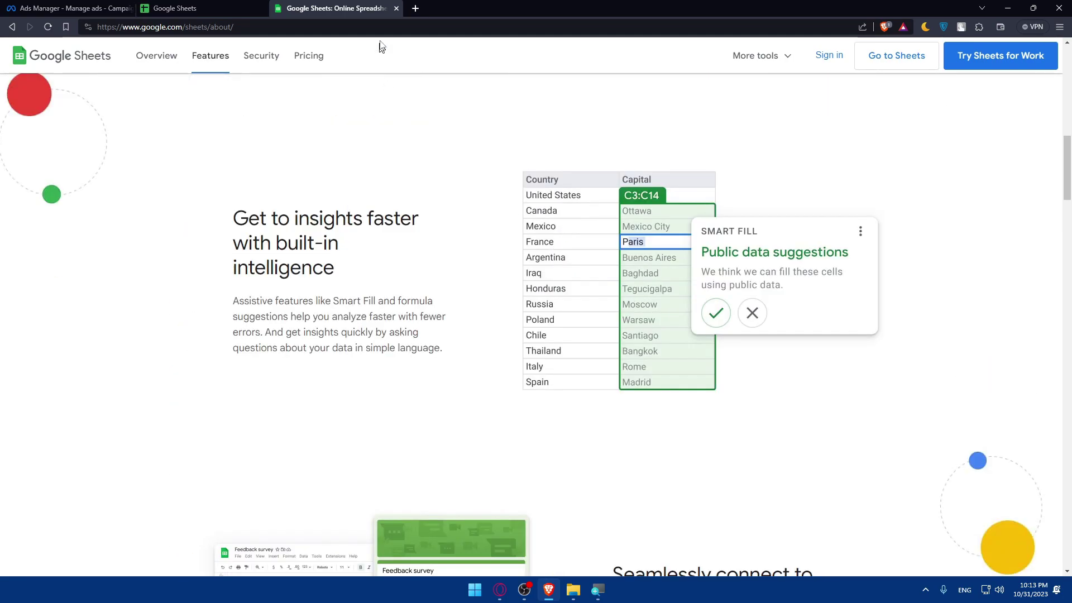
pyautogui.click(396, 9)
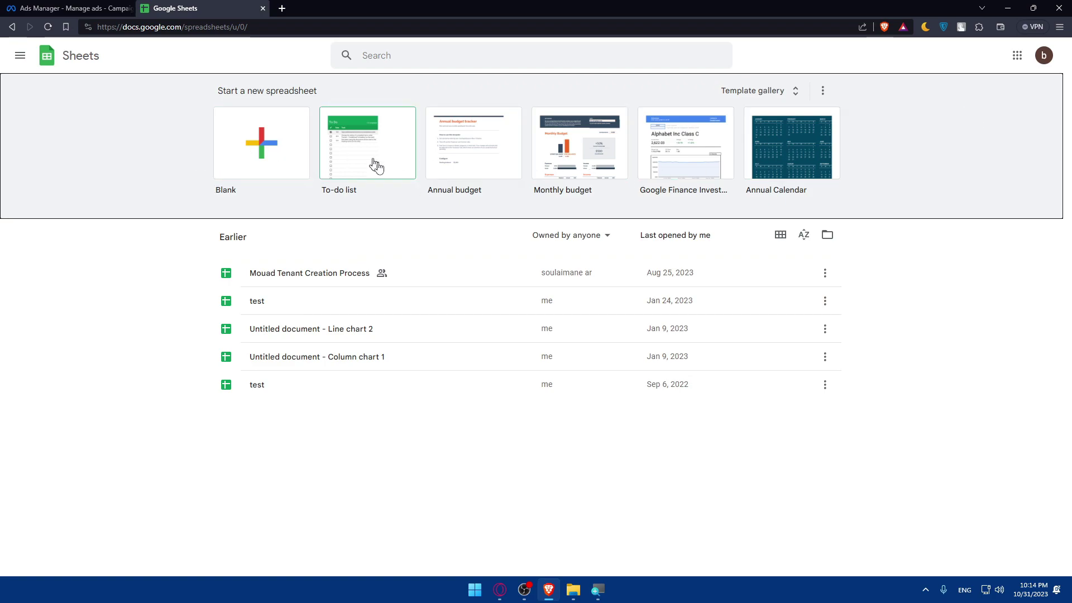
# Step: Open the Zapier website at zapier.com in a new browser tab
pyautogui.click(282, 8)
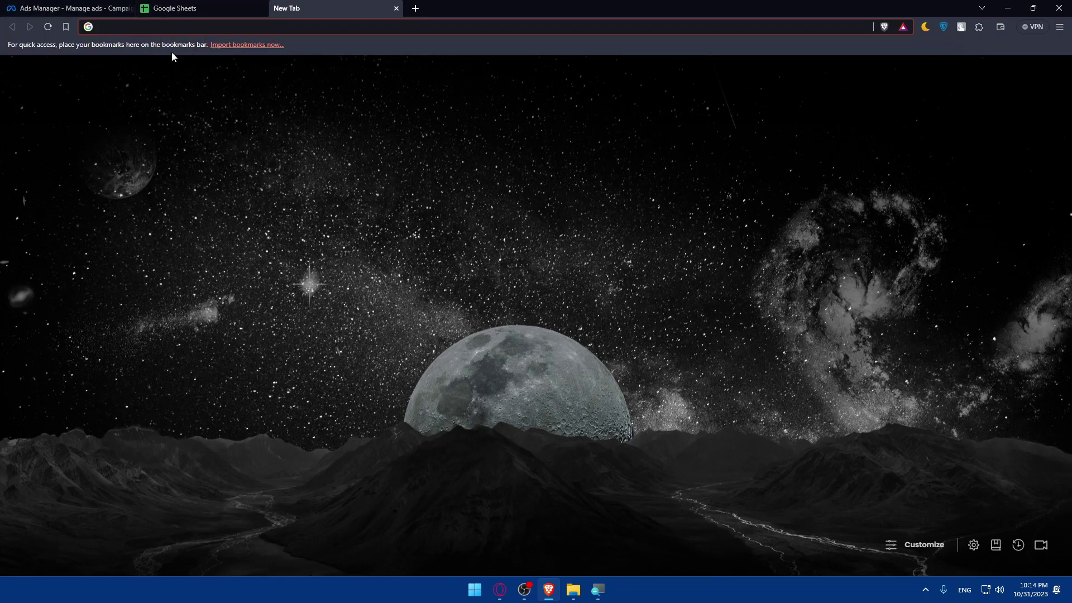
pyautogui.click(169, 28)
pyautogui.write('zapier.com')
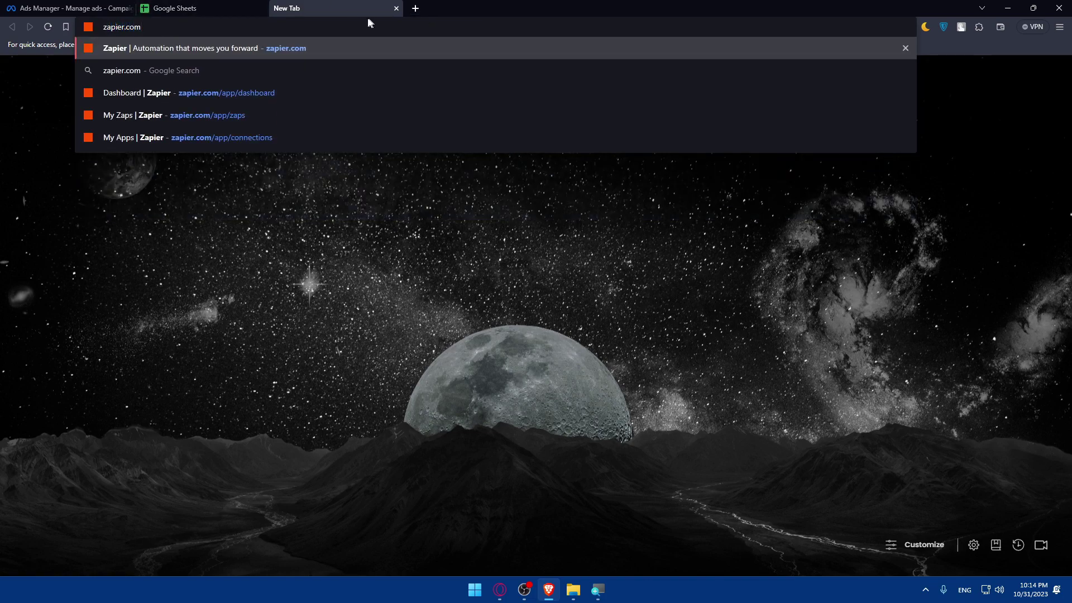
pyautogui.click(158, 204)
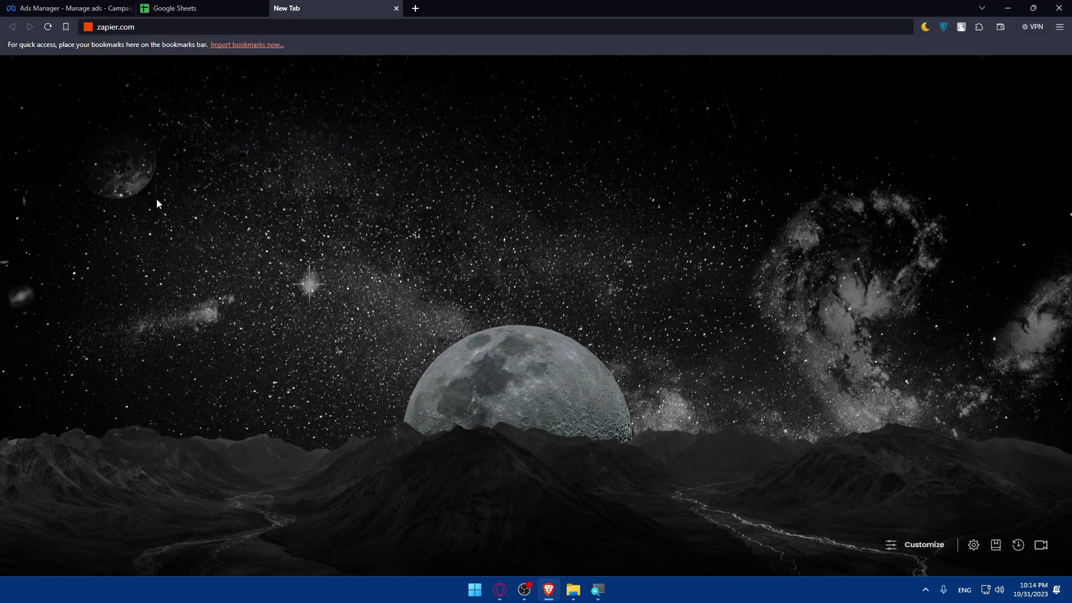
pyautogui.click(165, 27)
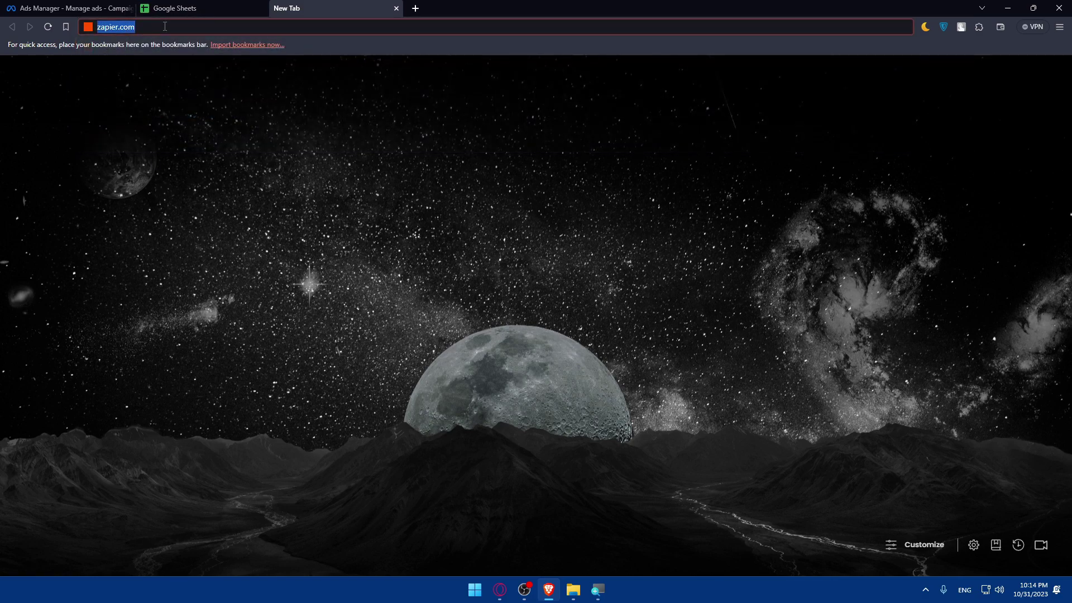
pyautogui.press('Return')
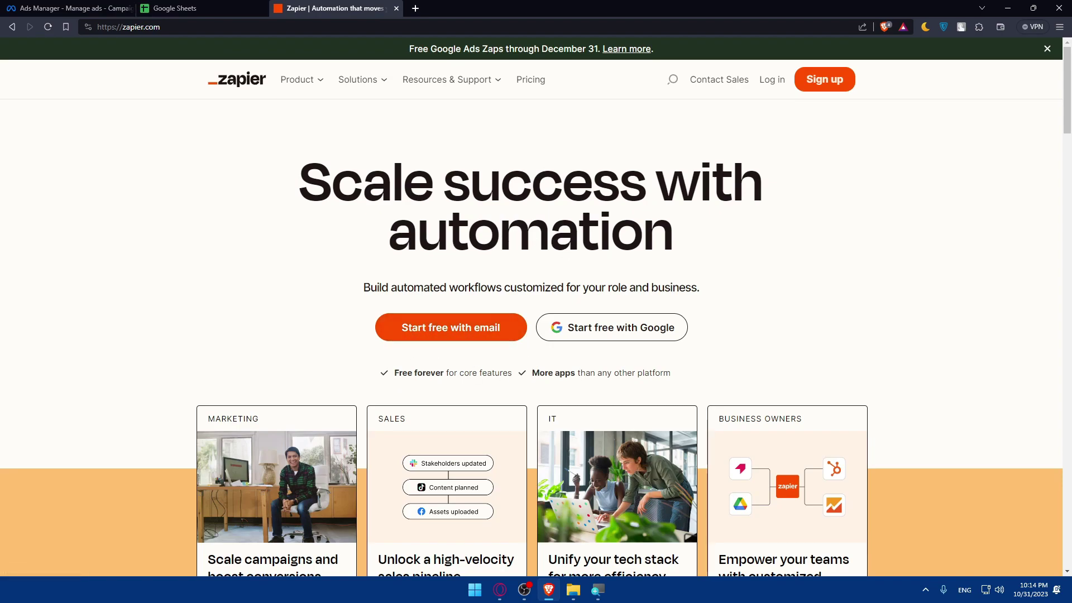
# Step: Examine the Zapier home page sections on custom workflows, triggers and actions, no-code apps, AI features and customer testimonials
pyautogui.scroll(-10, 553, 274)
pyautogui.scroll(-2, 518, 283)
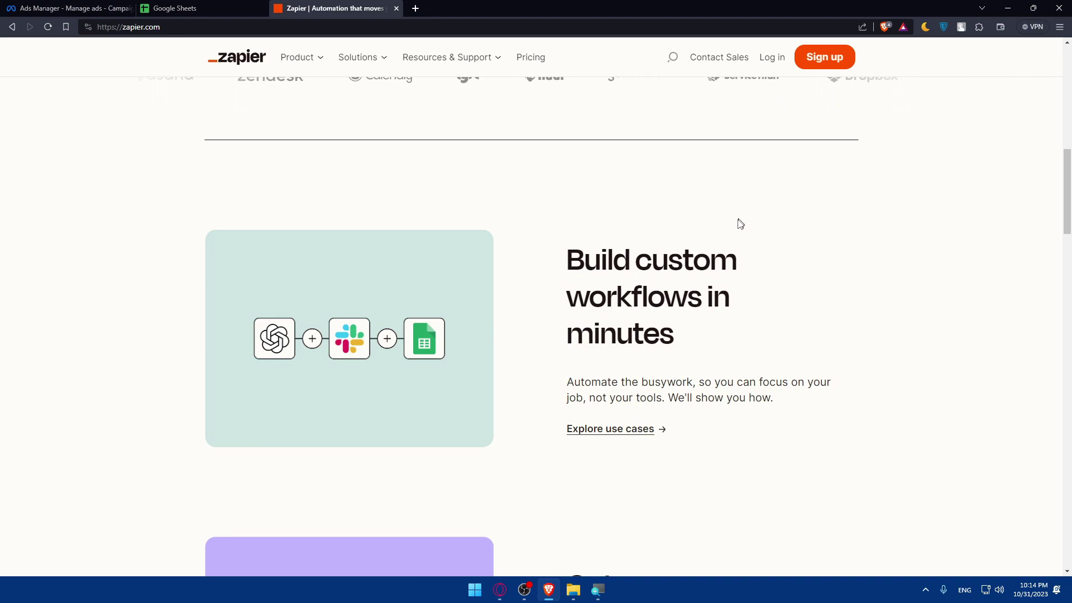
pyautogui.scroll(-2, 655, 228)
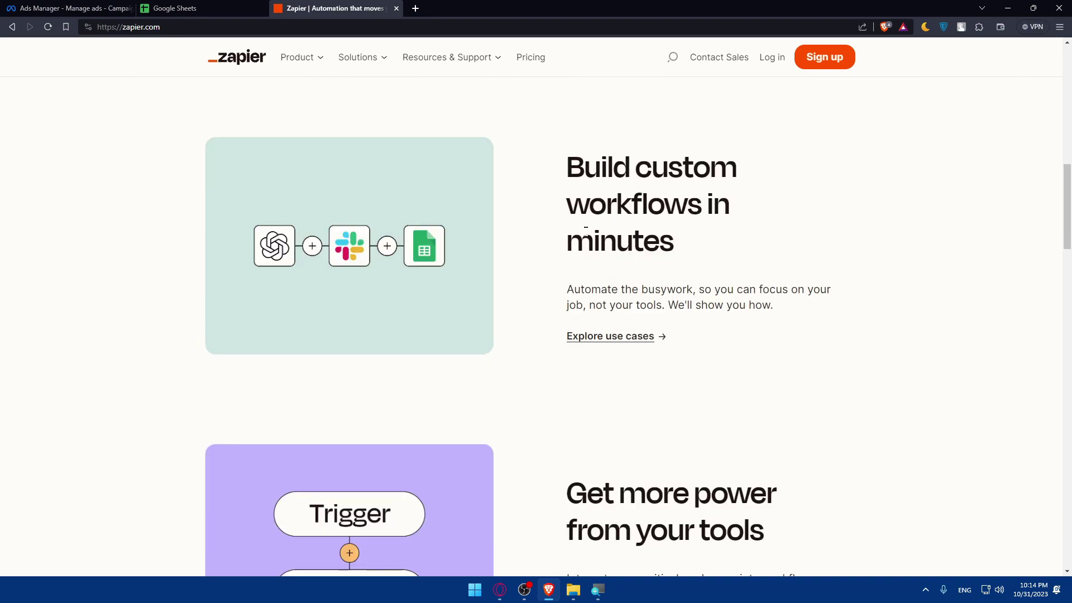
pyautogui.moveTo(563, 170); pyautogui.dragTo(695, 267)
pyautogui.click(696, 265)
pyautogui.scroll(-3, 740, 278)
pyautogui.scroll(-10, 755, 237)
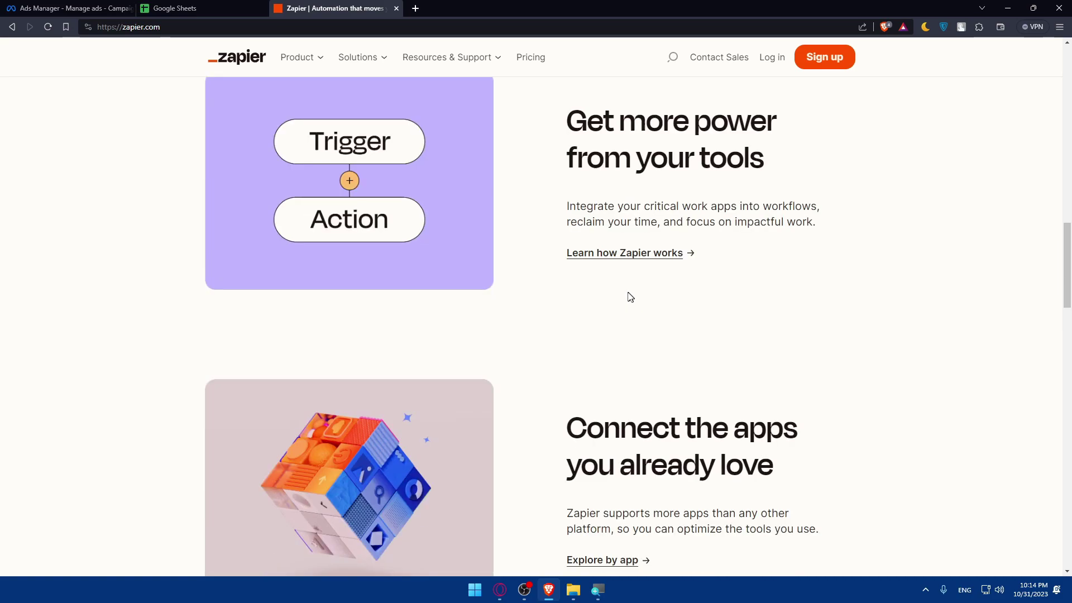
pyautogui.scroll(-8, 636, 243)
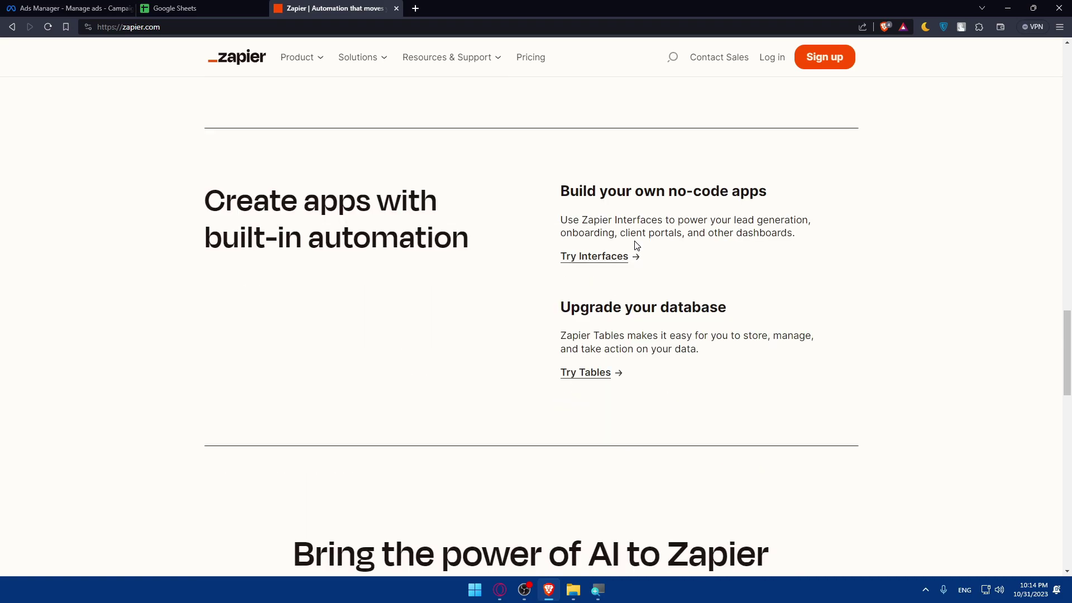
pyautogui.scroll(2, 626, 249)
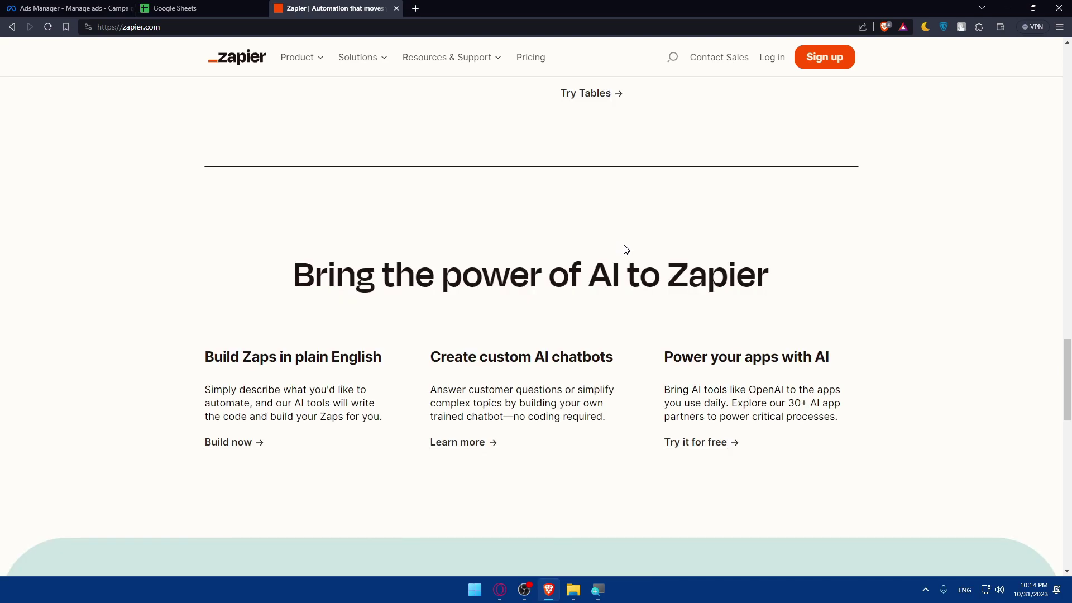
pyautogui.scroll(2, 627, 250)
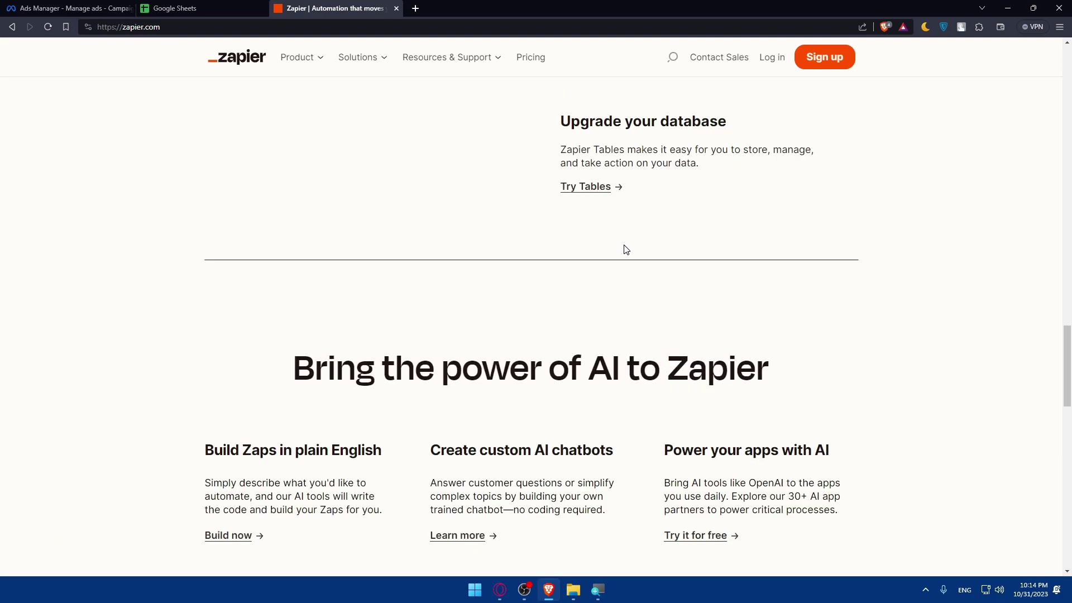
pyautogui.scroll(-2, 627, 250)
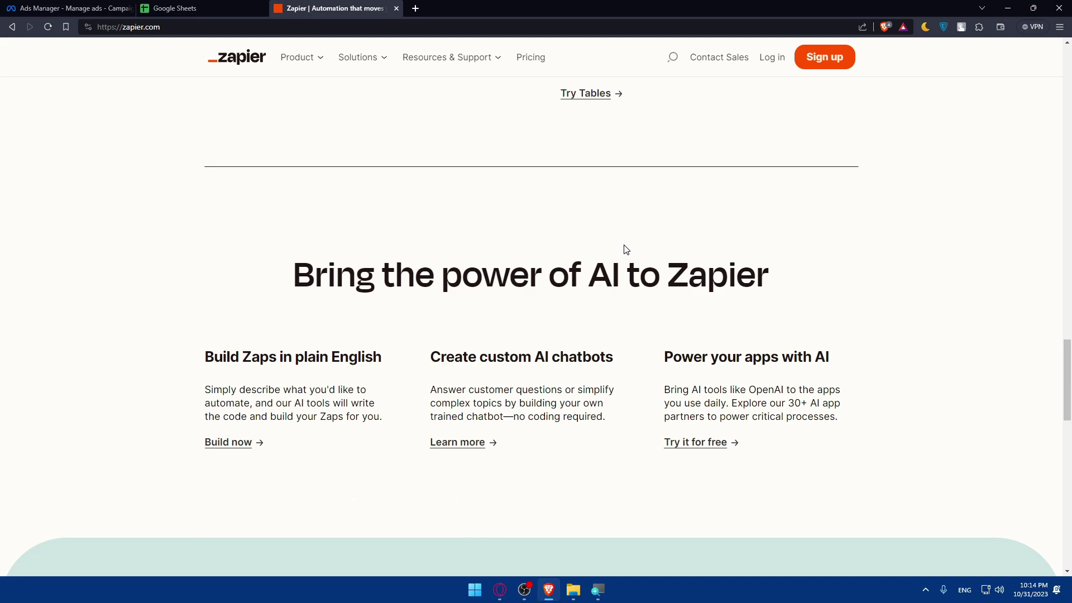
pyautogui.scroll(-10, 626, 249)
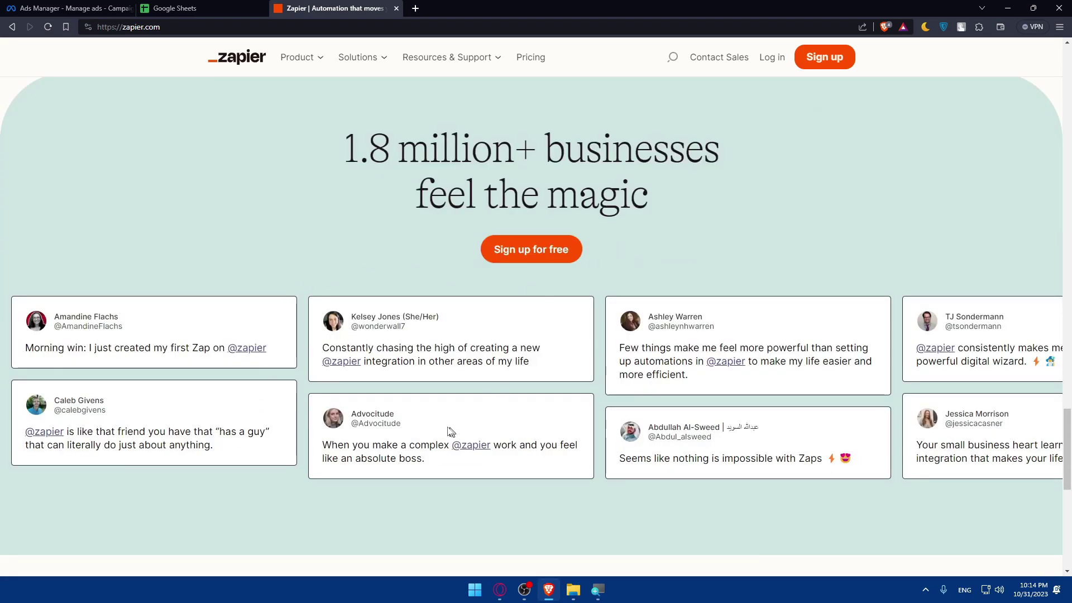
# Step: Open Zapier's pricing page, compare the plans from Free to Company, and switch the prices to monthly billing
pyautogui.scroll(-5, 451, 431)
pyautogui.scroll(20, 494, 391)
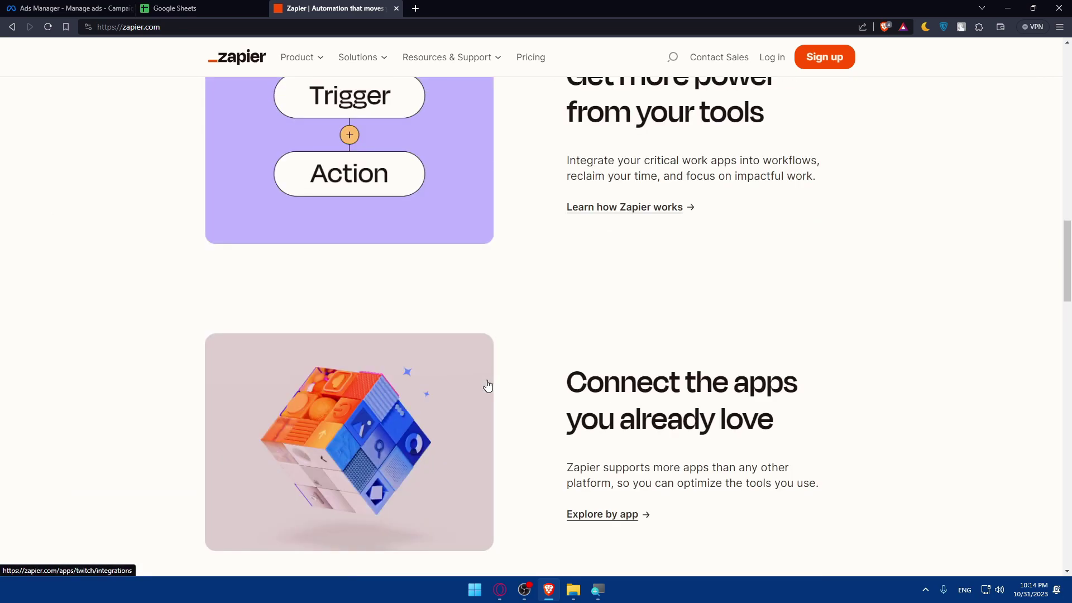
pyautogui.scroll(15, 488, 384)
pyautogui.click(515, 88)
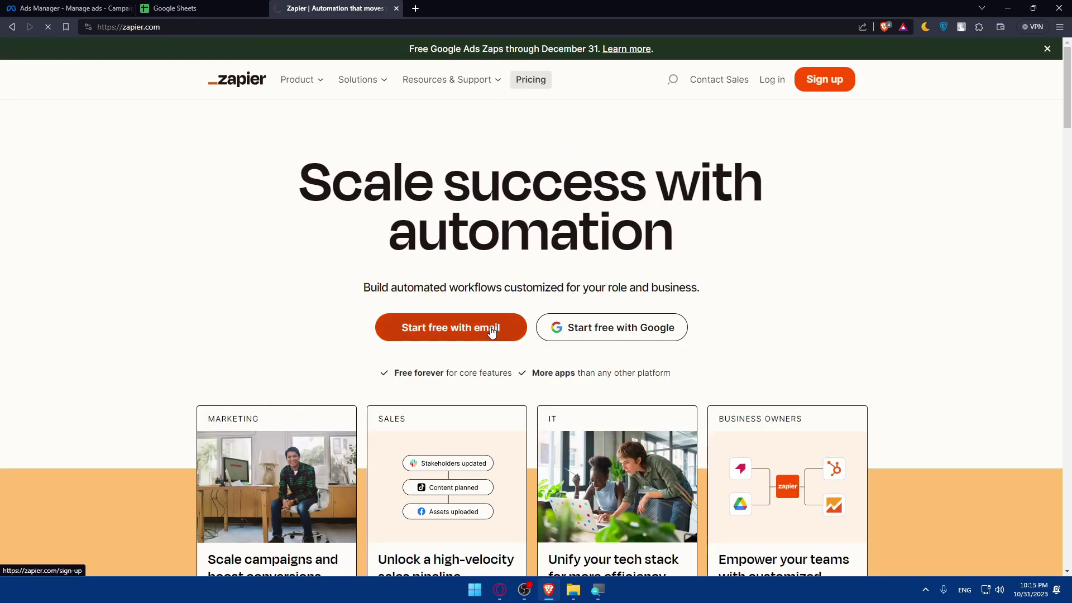
pyautogui.scroll(-3, 436, 296)
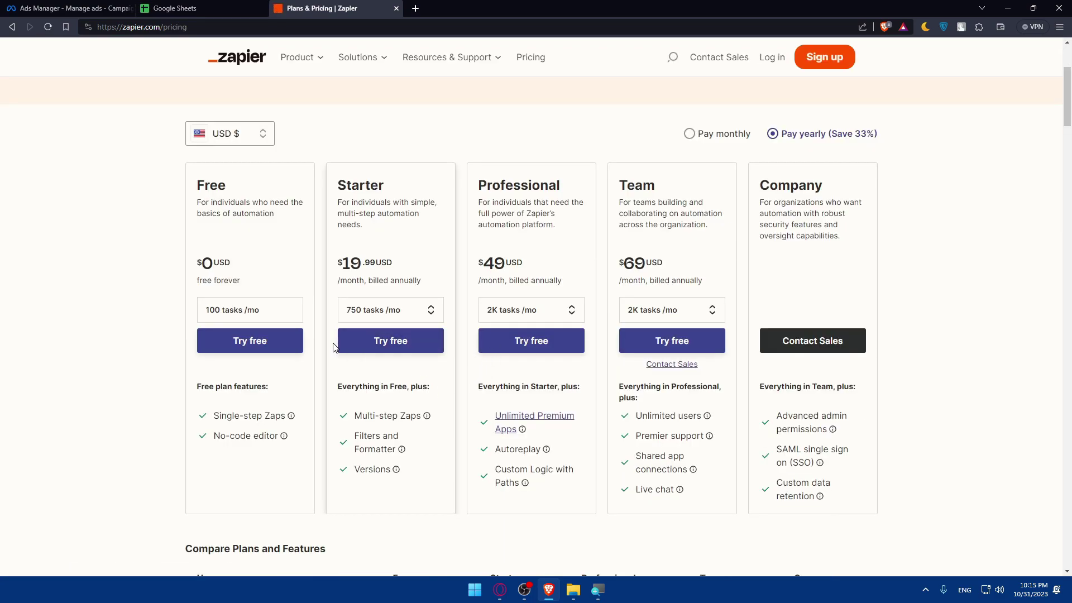
pyautogui.moveTo(512, 427)
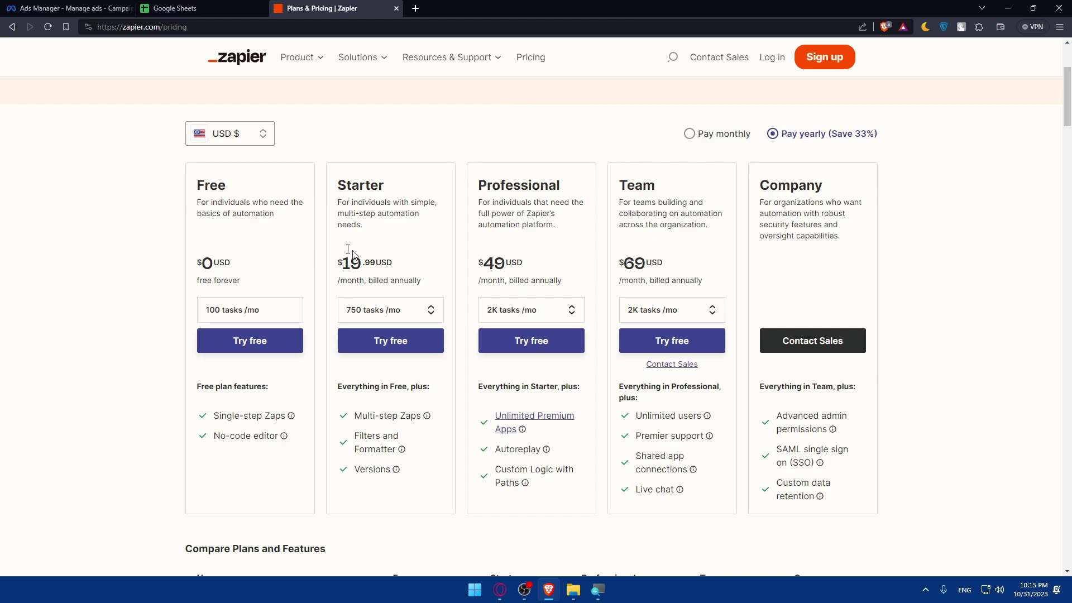
pyautogui.click(696, 139)
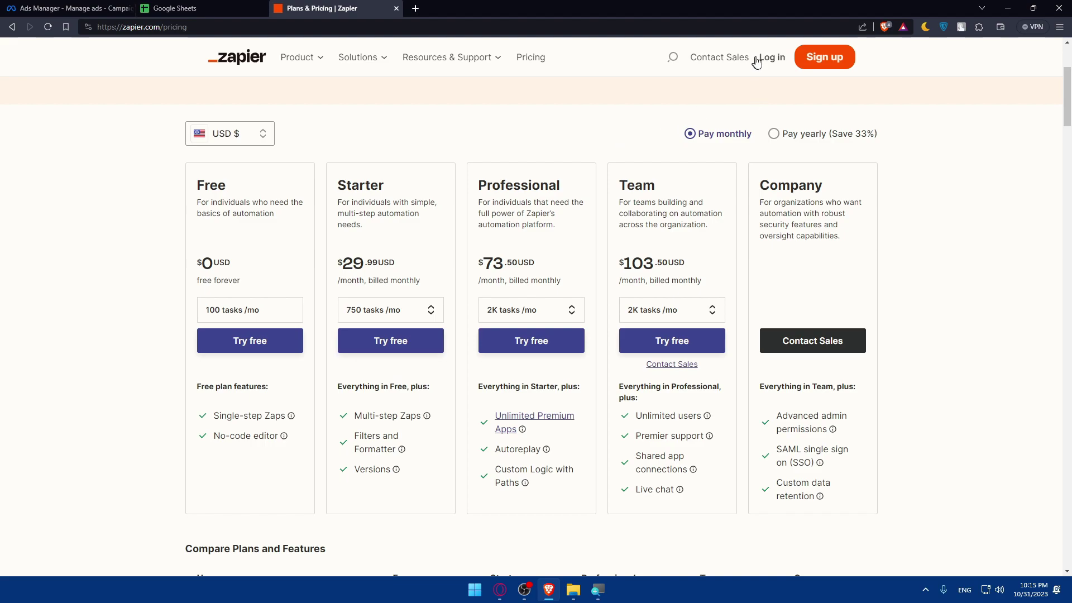
# Step: Log in to Zapier with Google, choosing the second listed Google account
pyautogui.click(782, 56)
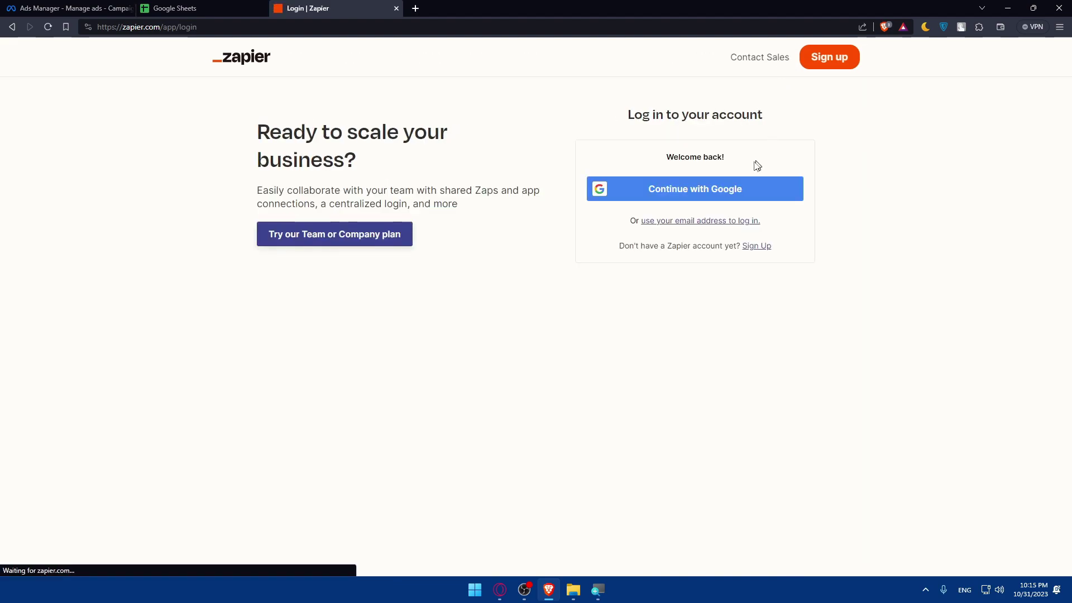
pyautogui.click(723, 192)
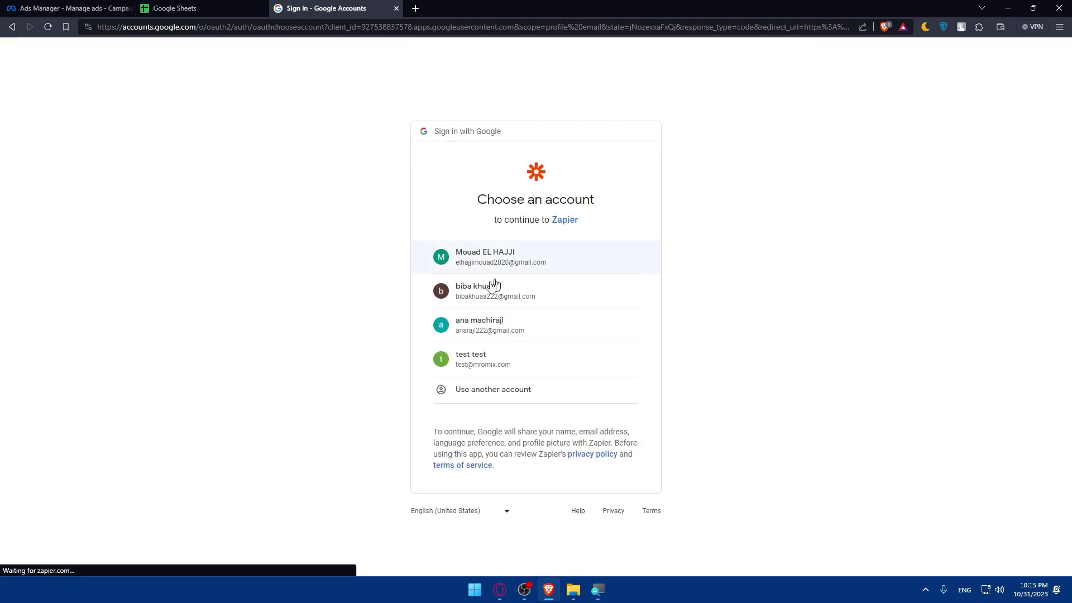
pyautogui.click(480, 295)
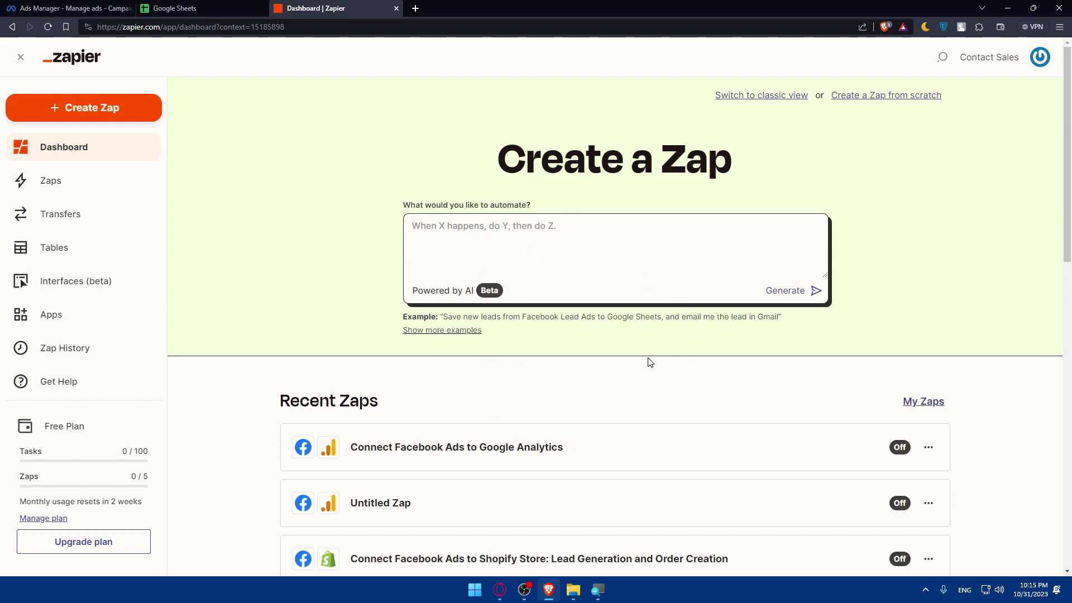
# Step: Open the list of connected apps and search it for "ads"
pyautogui.click(85, 327)
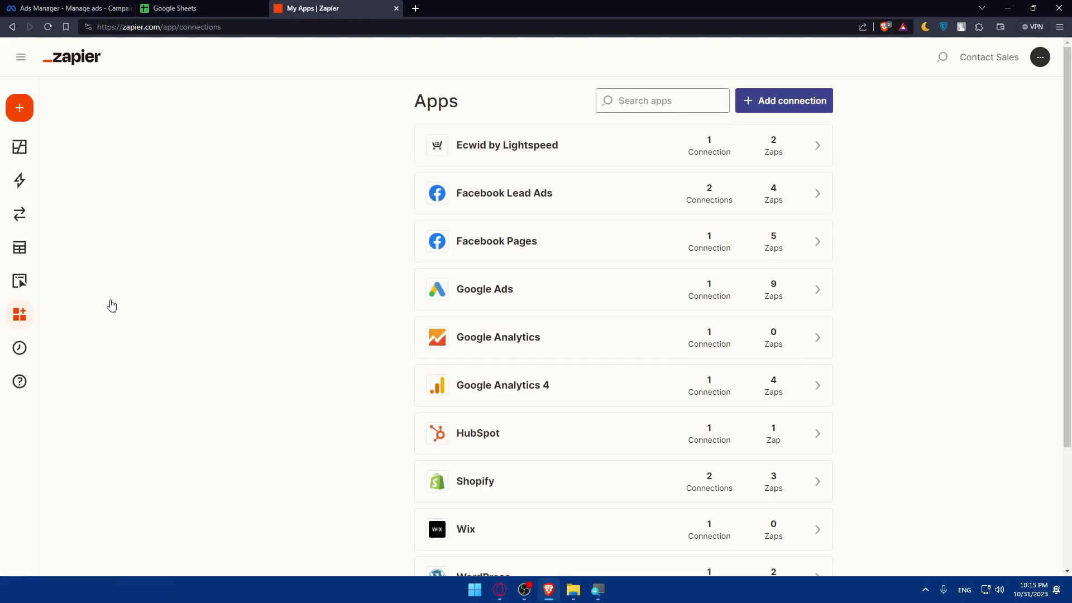
pyautogui.click(692, 107)
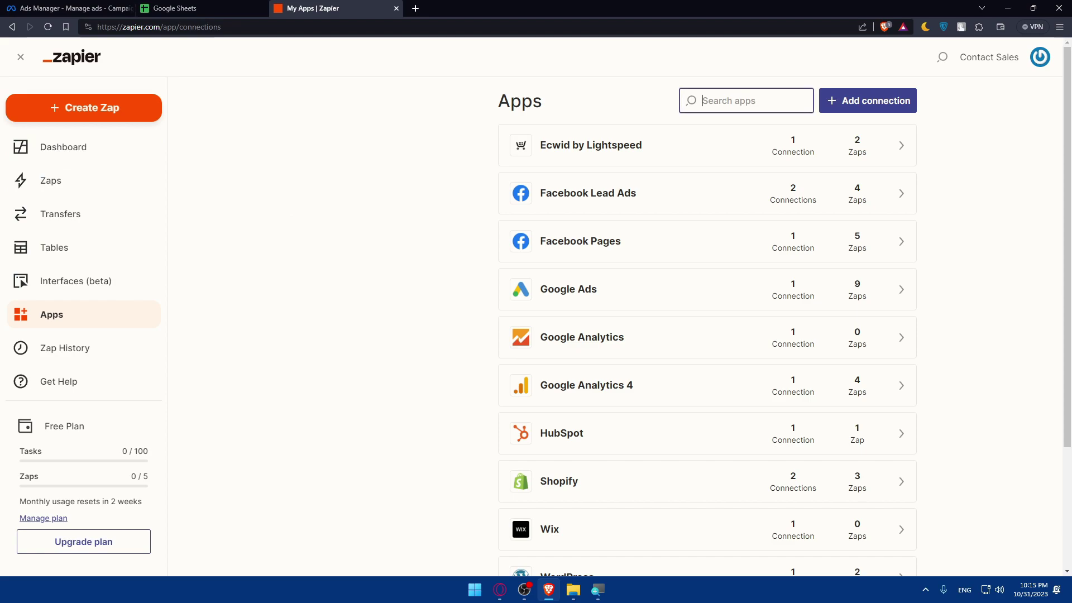
pyautogui.write('ads')
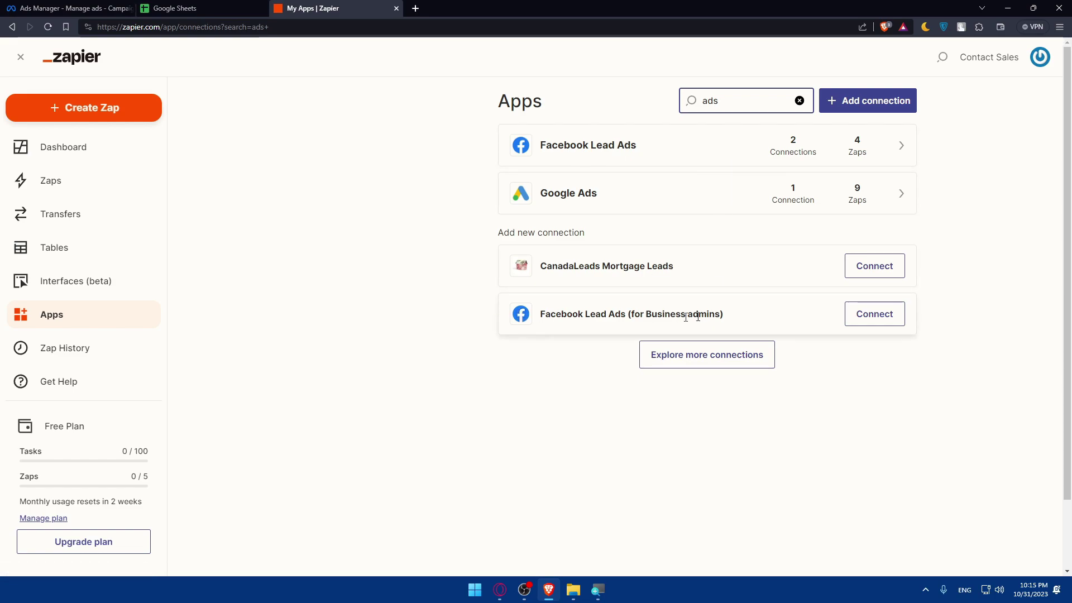
# Step: Search the apps for "facebook" instead and add a new Facebook Lead Ads connection
pyautogui.moveTo(747, 105); pyautogui.dragTo(647, 105)
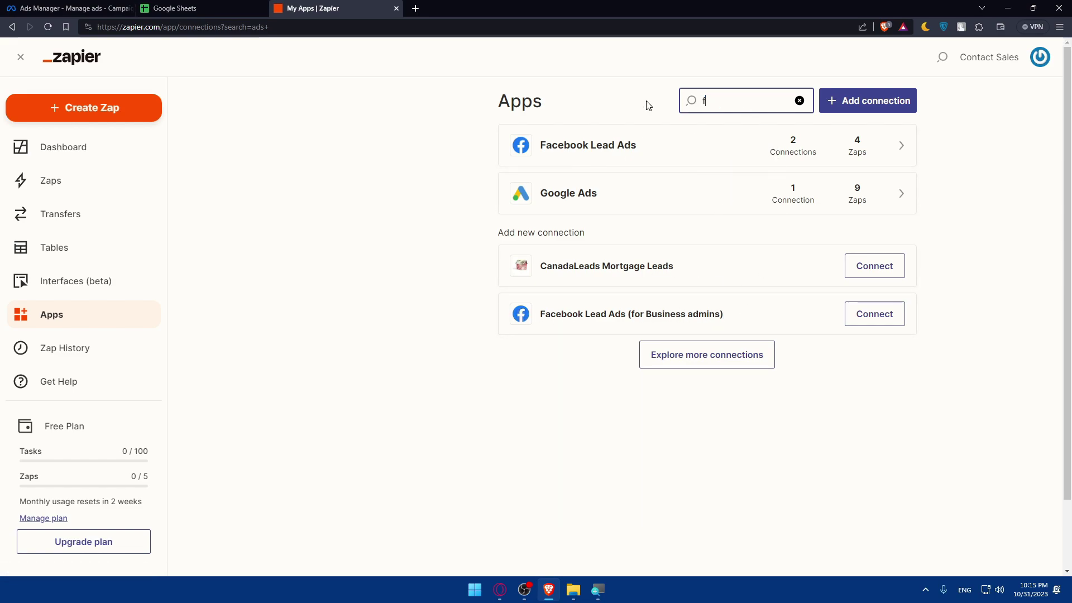
pyautogui.write('facebook ')
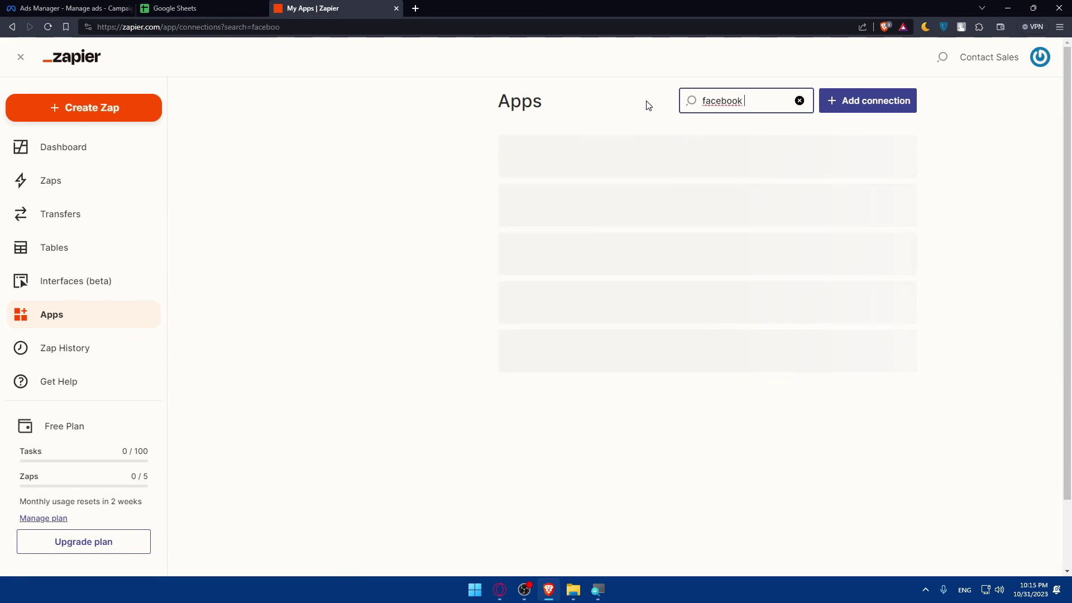
pyautogui.write('ads')
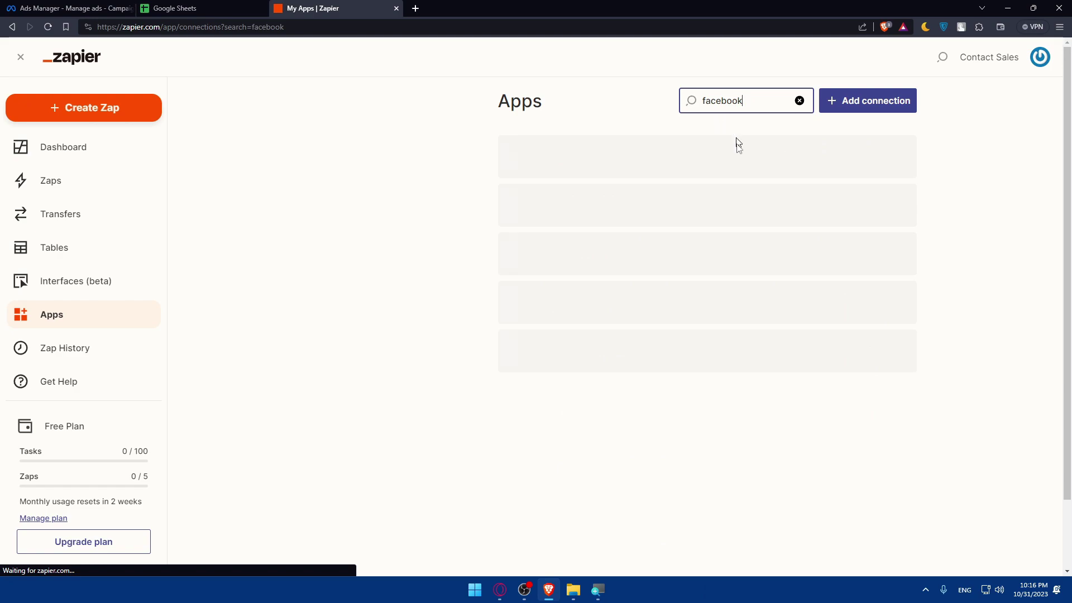
pyautogui.scroll(-2, 668, 223)
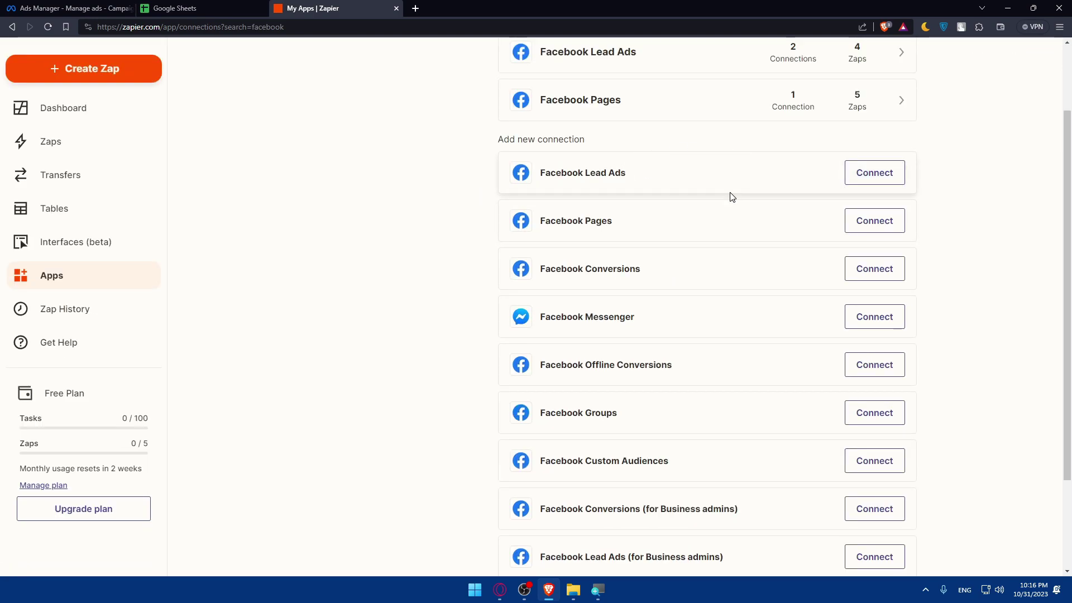
pyautogui.scroll(-3, 715, 224)
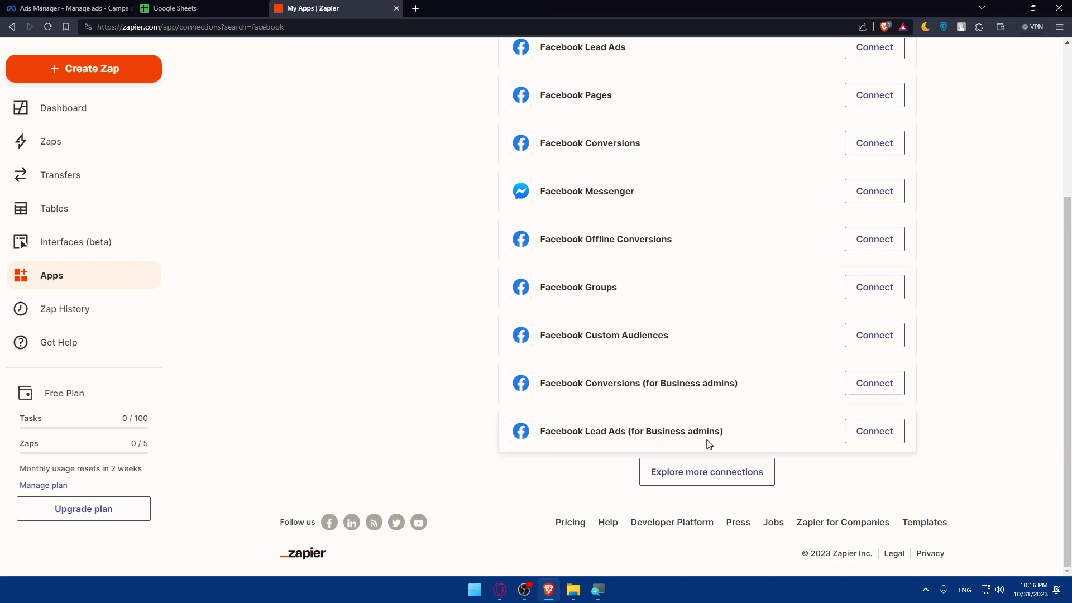
pyautogui.scroll(4, 838, 391)
pyautogui.click(882, 265)
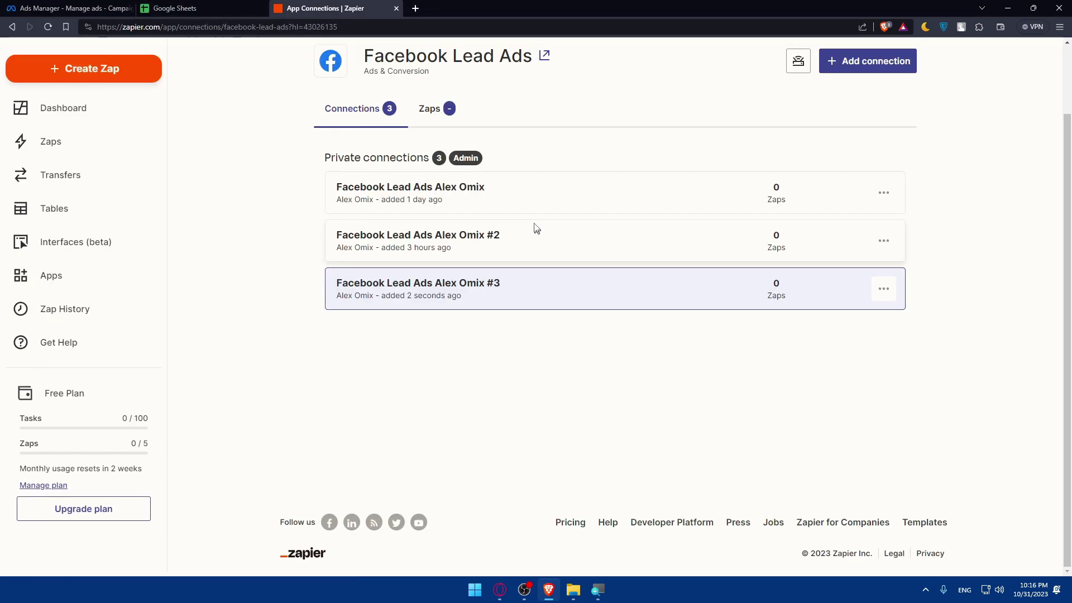
# Step: Delete the duplicate Facebook Lead Ads connections #3 and #2, keeping only the original one
pyautogui.click(885, 289)
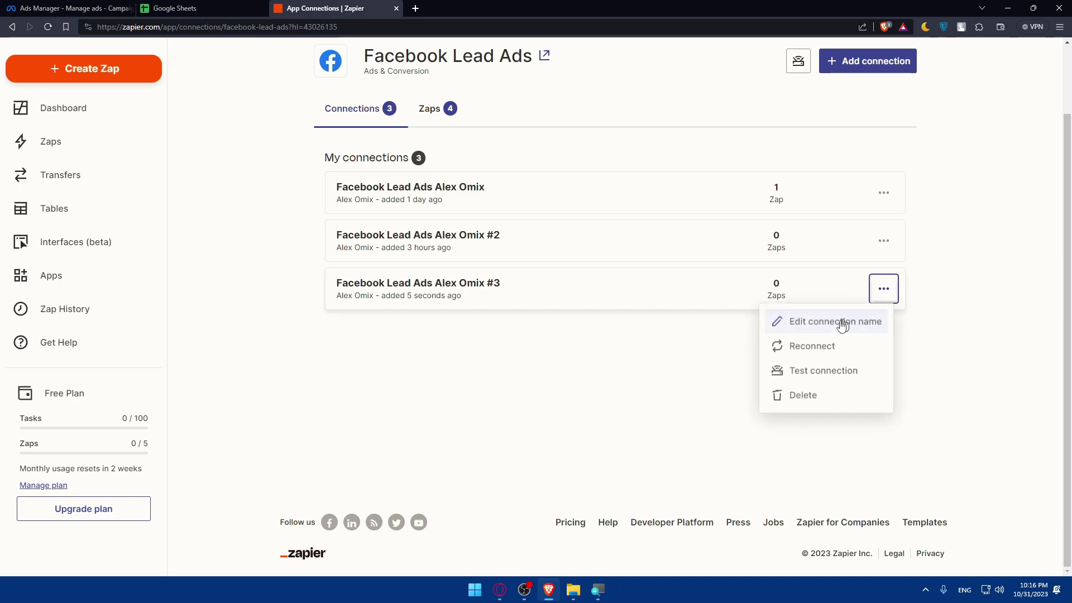
pyautogui.click(828, 399)
pyautogui.press('Return')
pyautogui.click(885, 241)
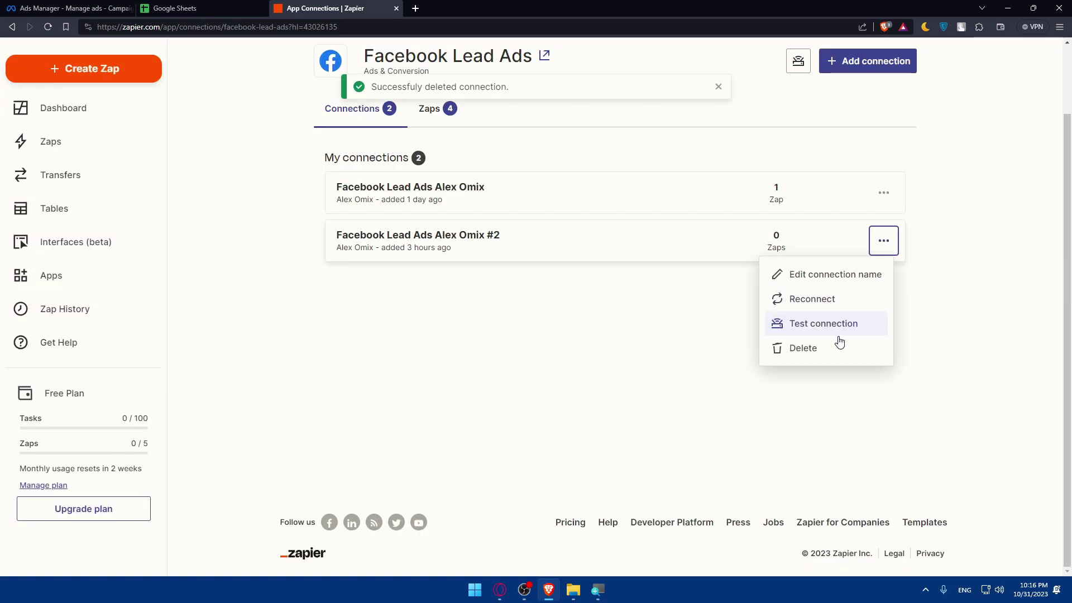
pyautogui.click(839, 342)
pyautogui.click(636, 352)
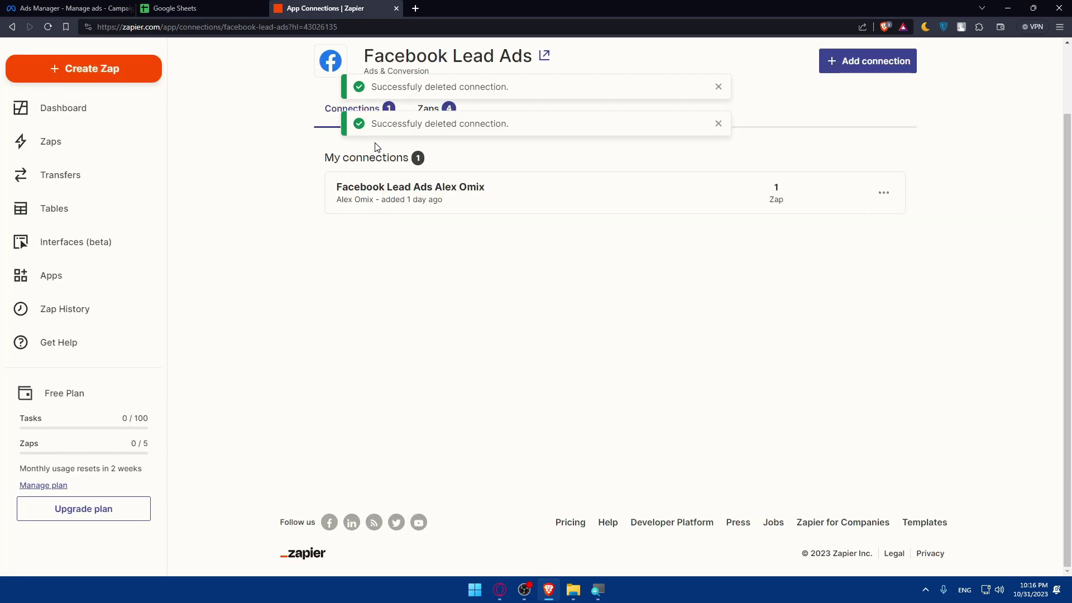
# Step: Search the apps for "sheets" and connect Google Sheets, allowing Zapier access to the same Google account used for login
pyautogui.click(79, 283)
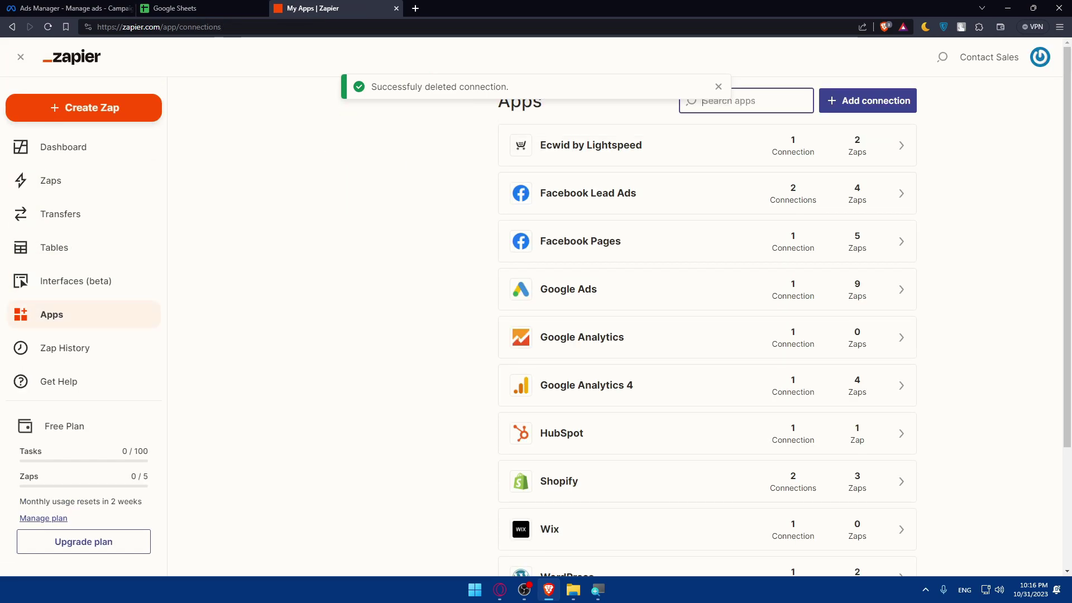
pyautogui.write('sheets')
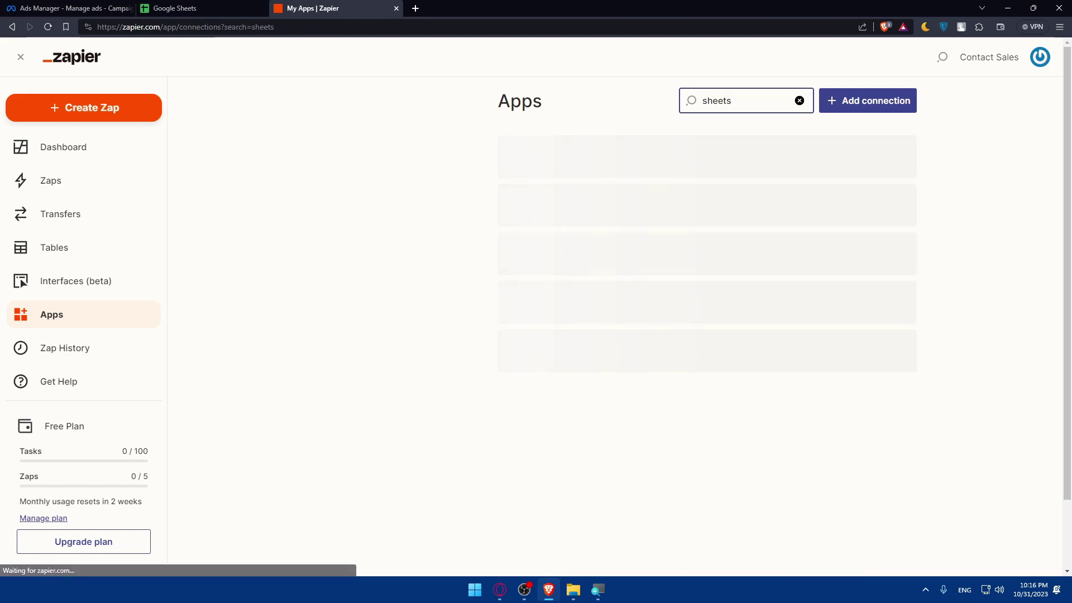
pyautogui.click(855, 258)
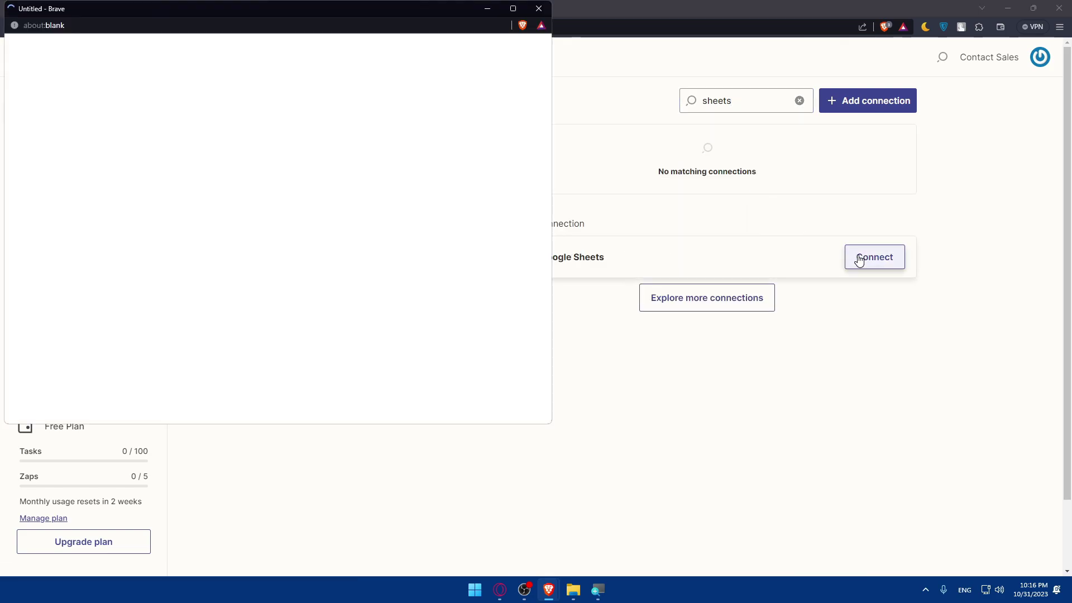
pyautogui.click(223, 220)
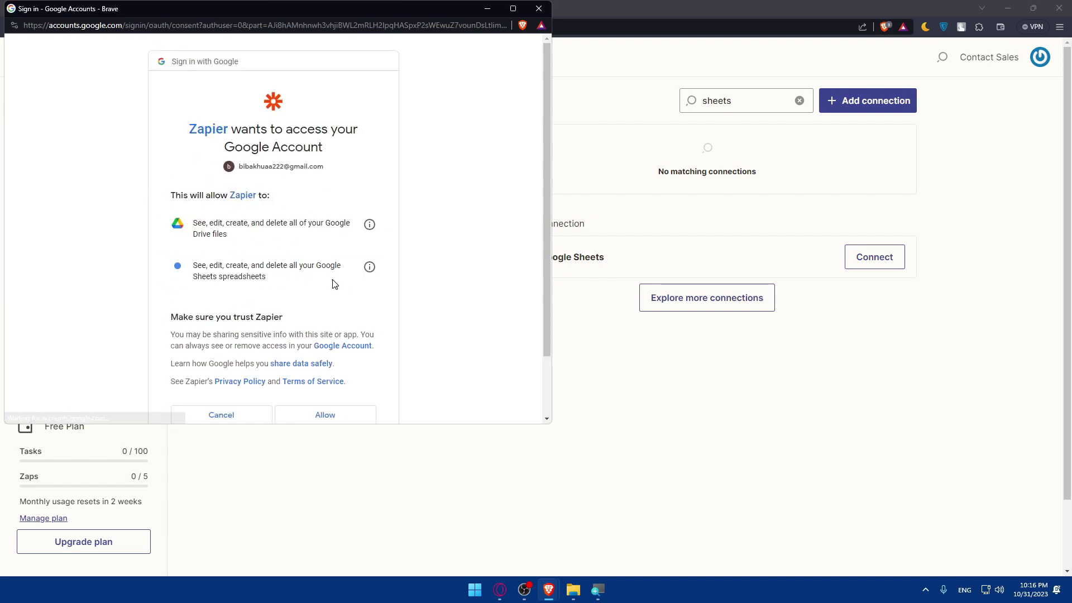
pyautogui.scroll(-2, 333, 283)
pyautogui.scroll(1, 264, 366)
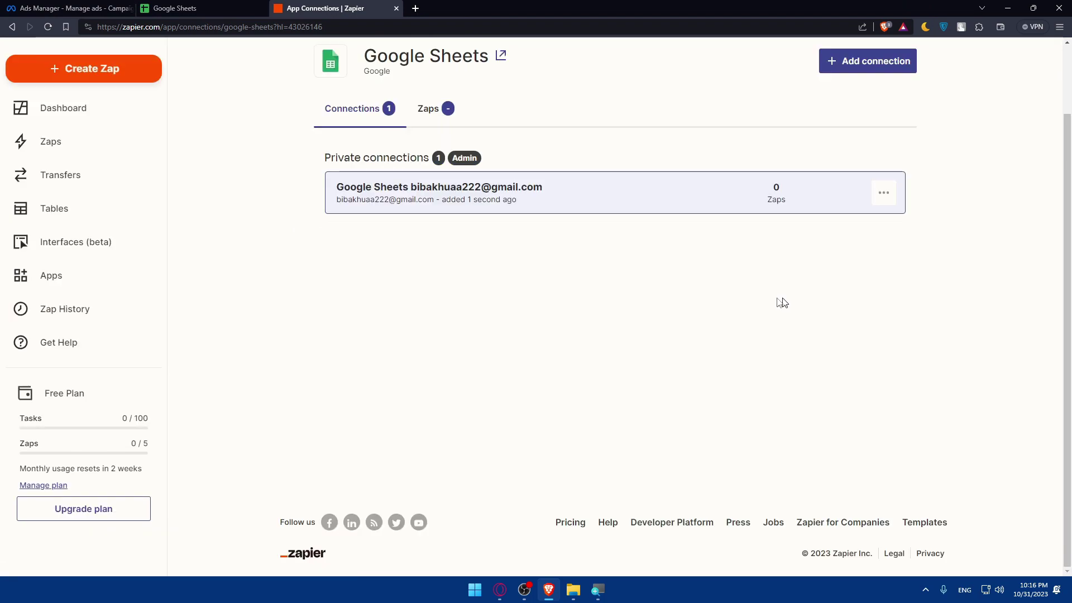
# Step: Check the connected apps list for the Facebook Lead Ads and Google Sheets entries
pyautogui.click(86, 283)
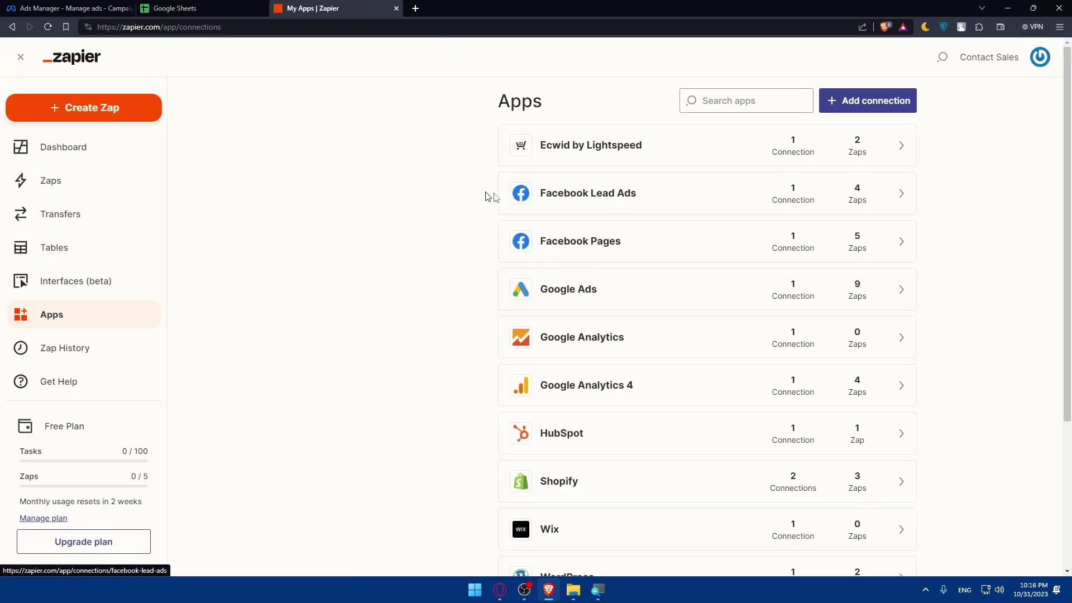
pyautogui.scroll(-3, 687, 207)
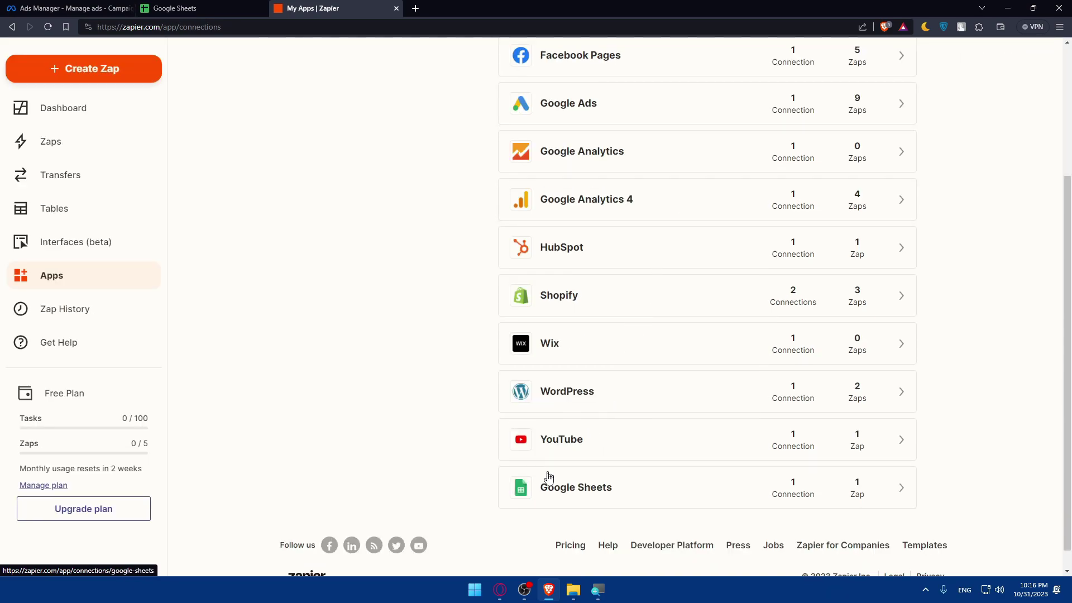
pyautogui.scroll(3, 80, 77)
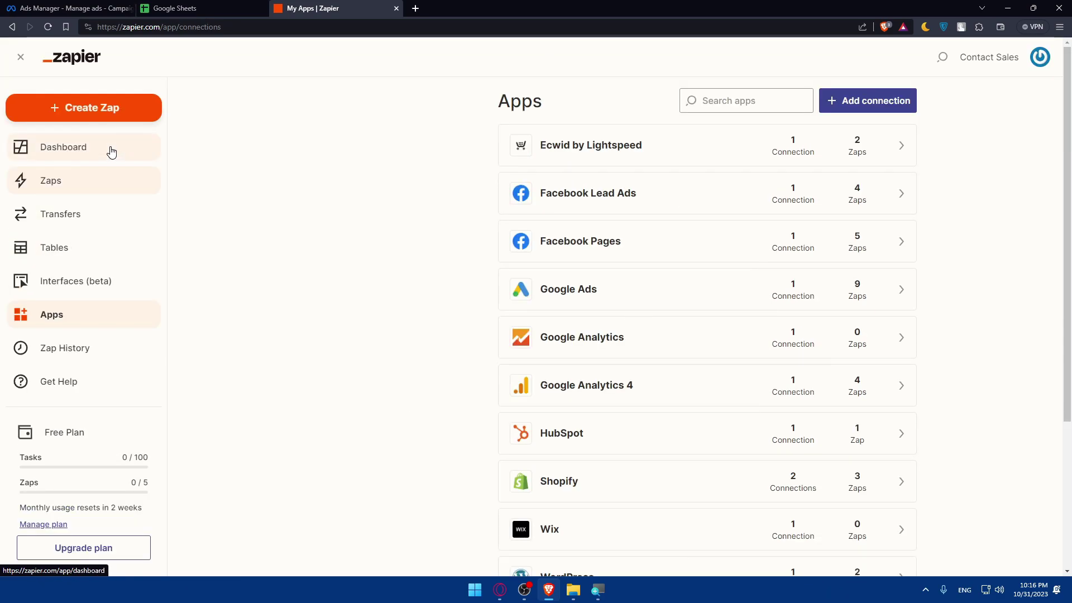
# Step: Create a new Zap and fit its whole trigger and action flow in the editor
pyautogui.click(96, 115)
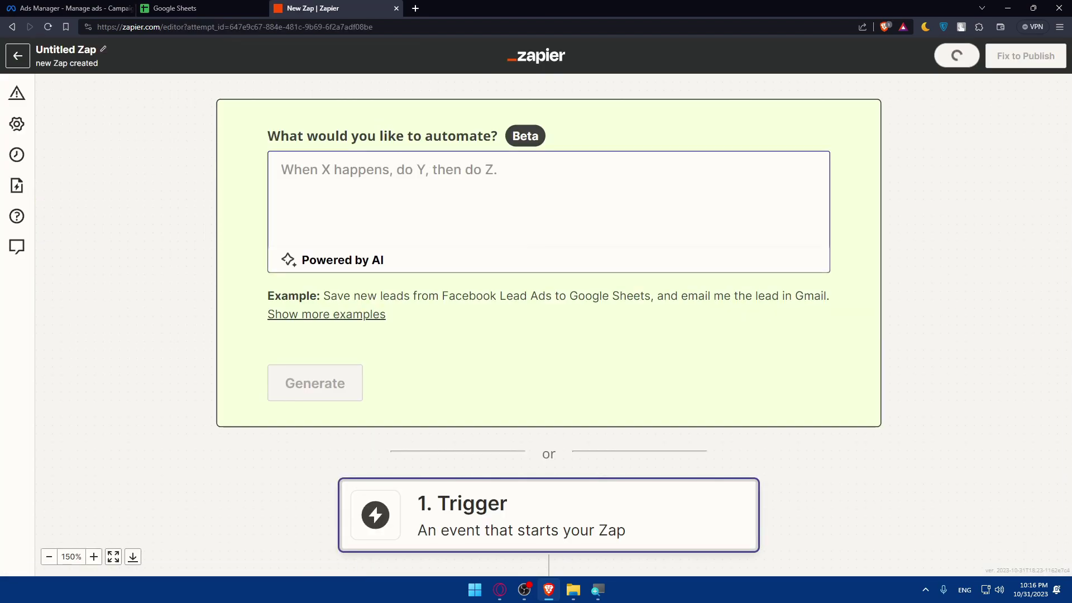
pyautogui.click(117, 561)
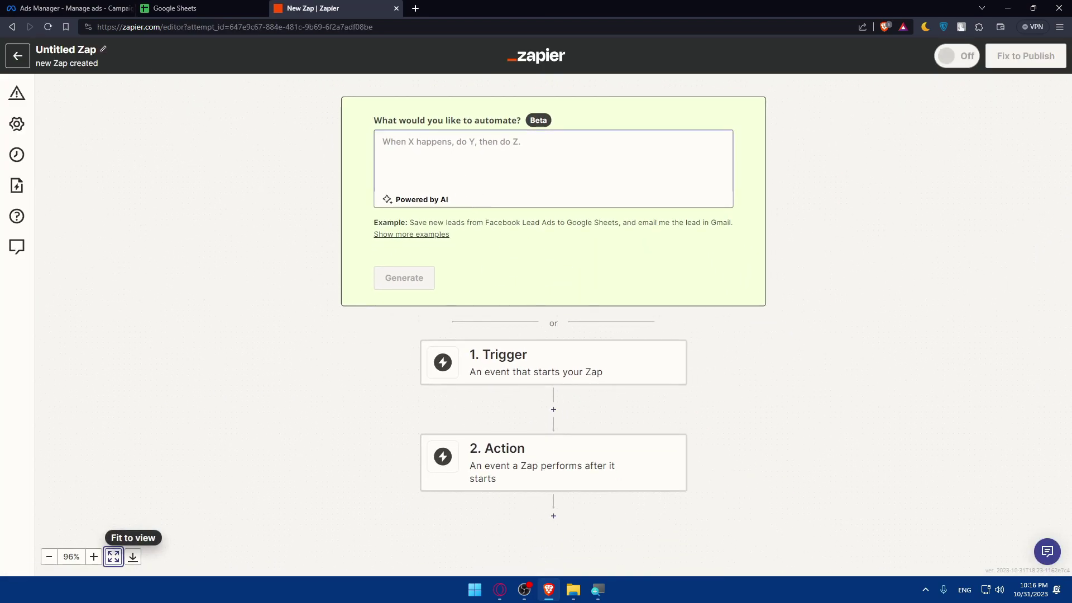
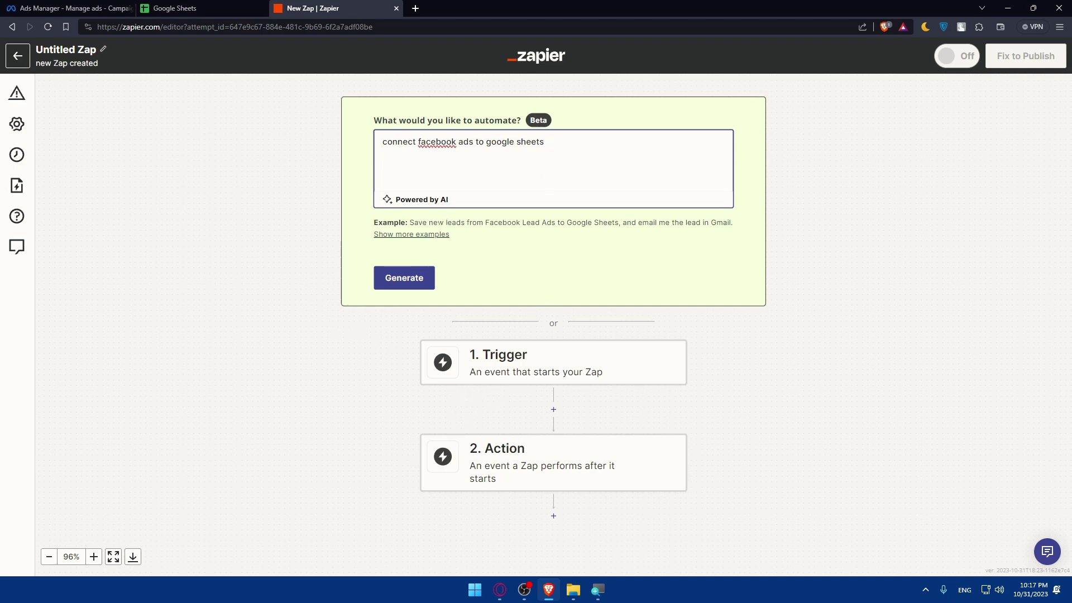
# Step: Rewrite the automation prompt as "when i have a new lead in facebook ads create a new google sheets"
pyautogui.hotkey('ctrl', 'shift', 'Left')
pyautogui.hotkey('ctrl', 'shift', 'Left')
pyautogui.hotkey('ctrl', 'shift', 'Left')
pyautogui.hotkey('ctrl', 'shift', 'Left')
pyautogui.hotkey('ctrl', 'shift', 'Left')
pyautogui.press('Right')
pyautogui.hotkey('ctrl', 'shift', 'Left')
pyautogui.hotkey('ctrl', 'shift', 'Left')
pyautogui.press('Right')
pyautogui.hotkey('ctrl', 'shift', 'Left')
pyautogui.write('when i')
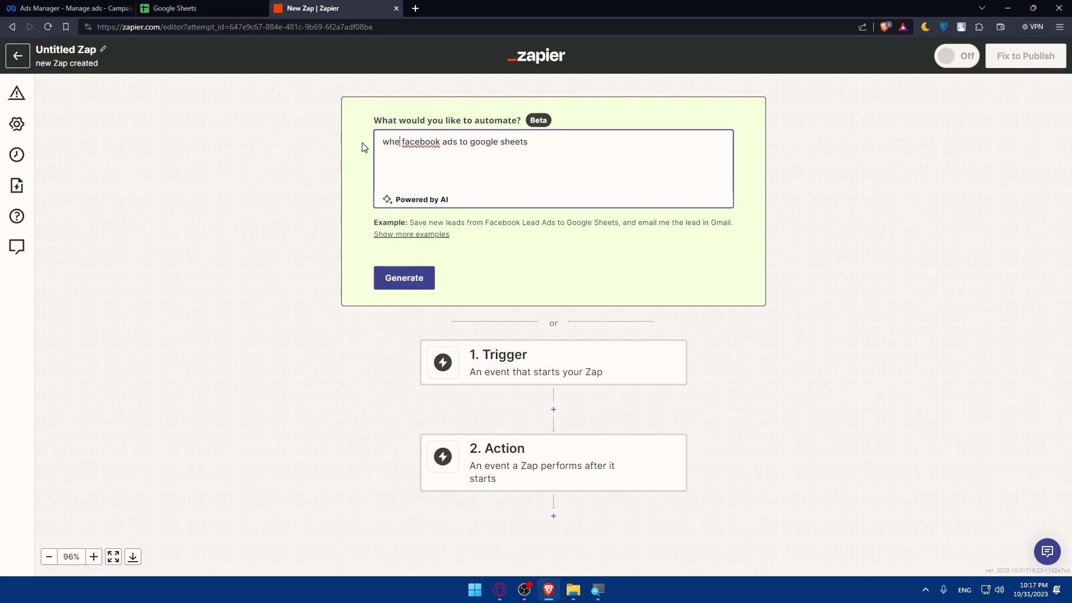
pyautogui.write(' have a new')
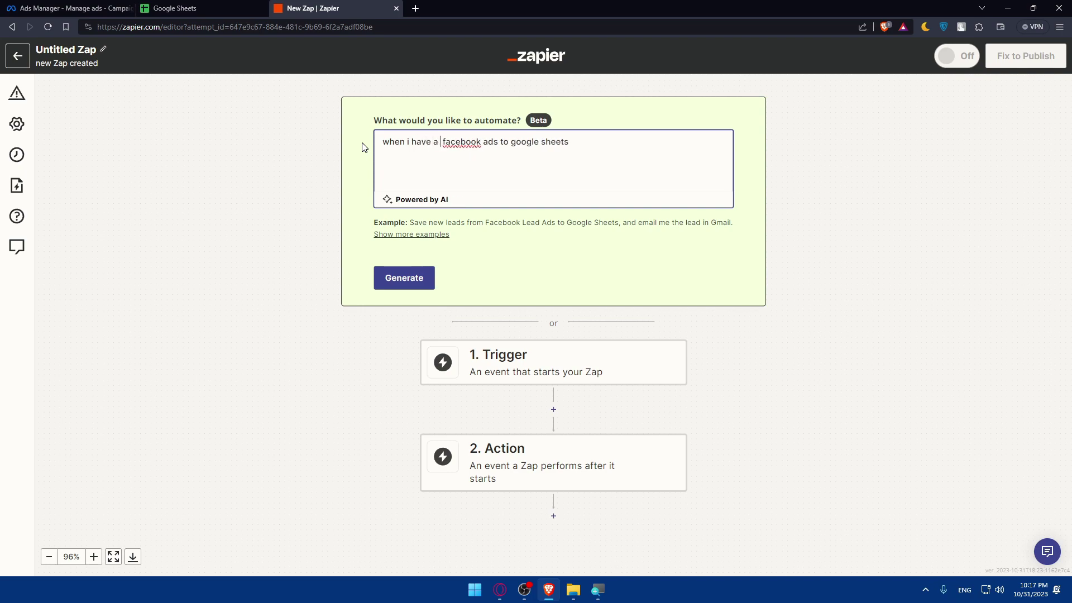
pyautogui.write(' lead in')
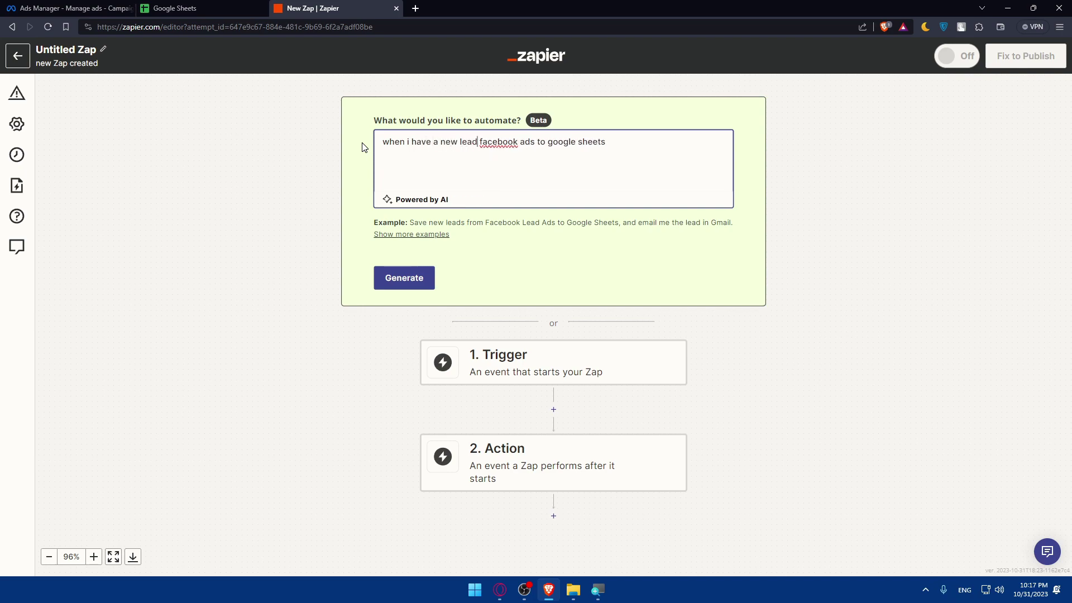
pyautogui.write('  fa')
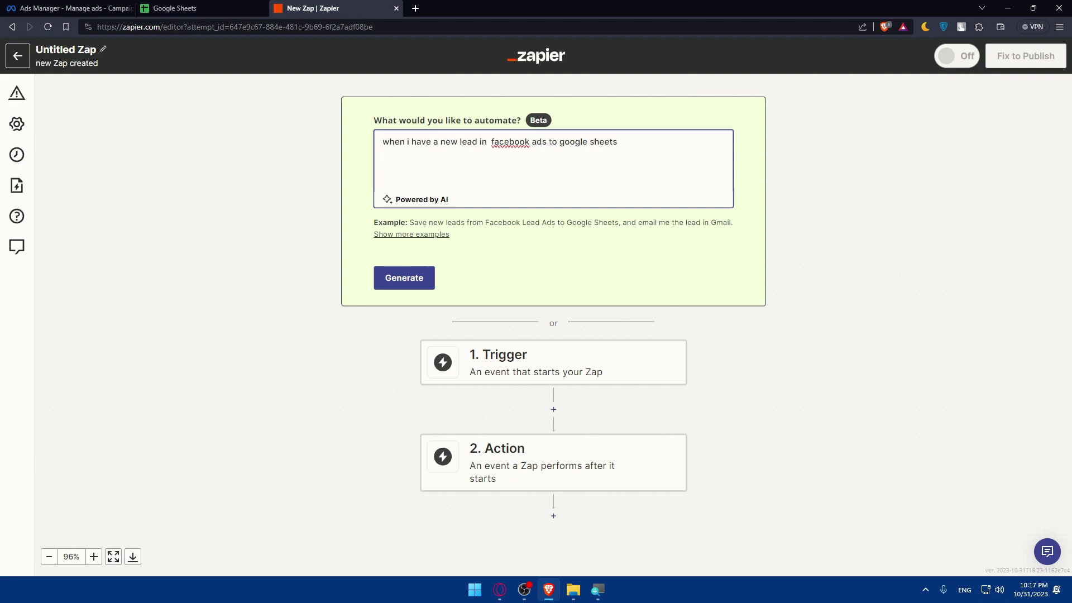
pyautogui.write('cebook ads create a')
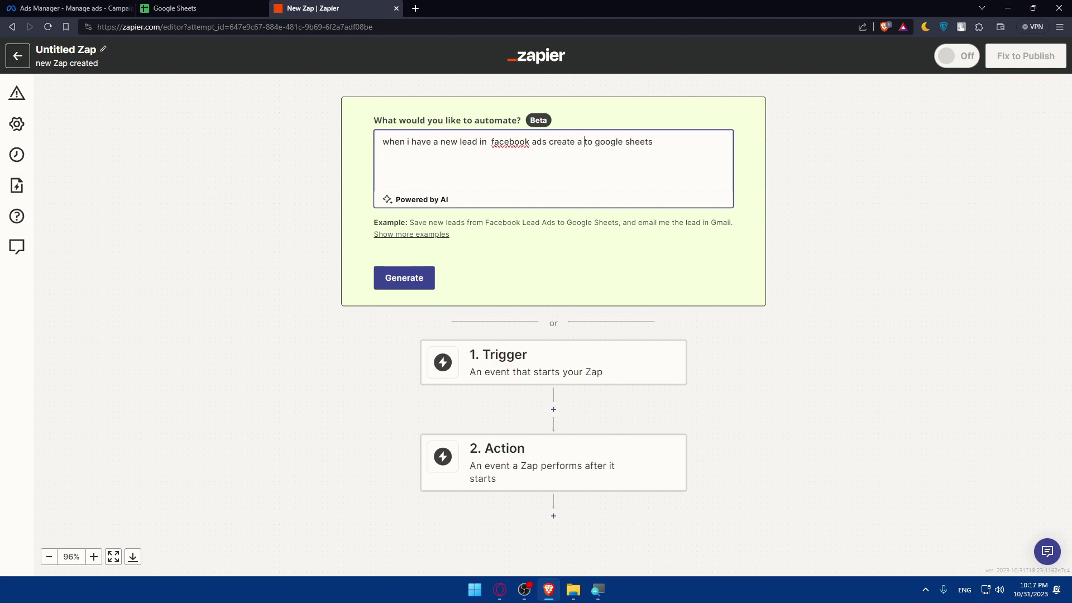
pyautogui.press('Delete')
pyautogui.press('Delete')
pyautogui.write('new')
pyautogui.press('Delete')
# Step: Generate the Zap from the AI prompt and open the suggested Facebook Lead Ads to Google Sheets Zap as a draft
pyautogui.click(393, 280)
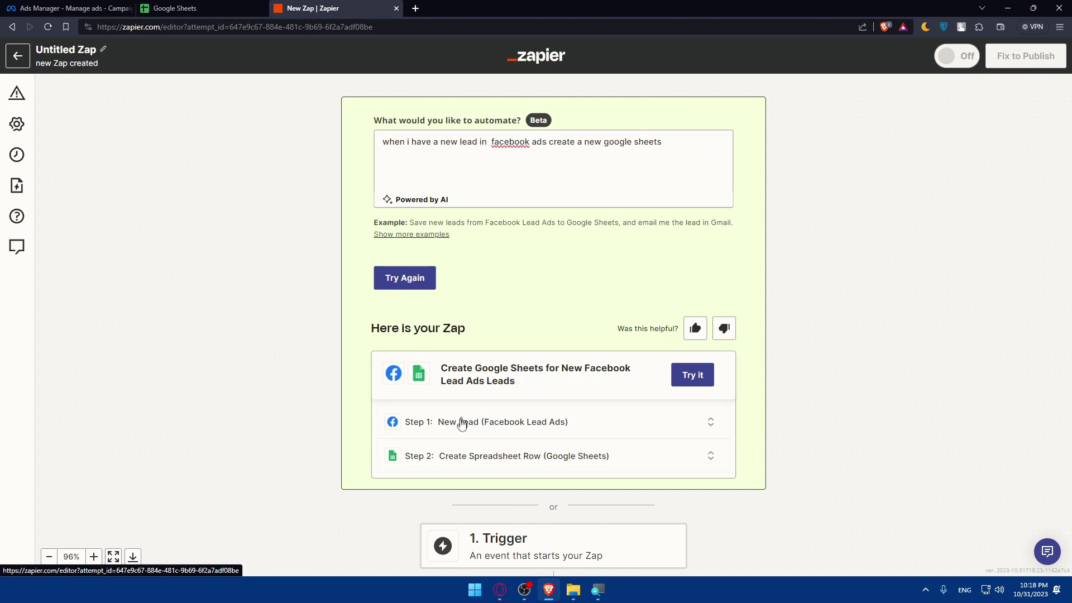
pyautogui.click(693, 375)
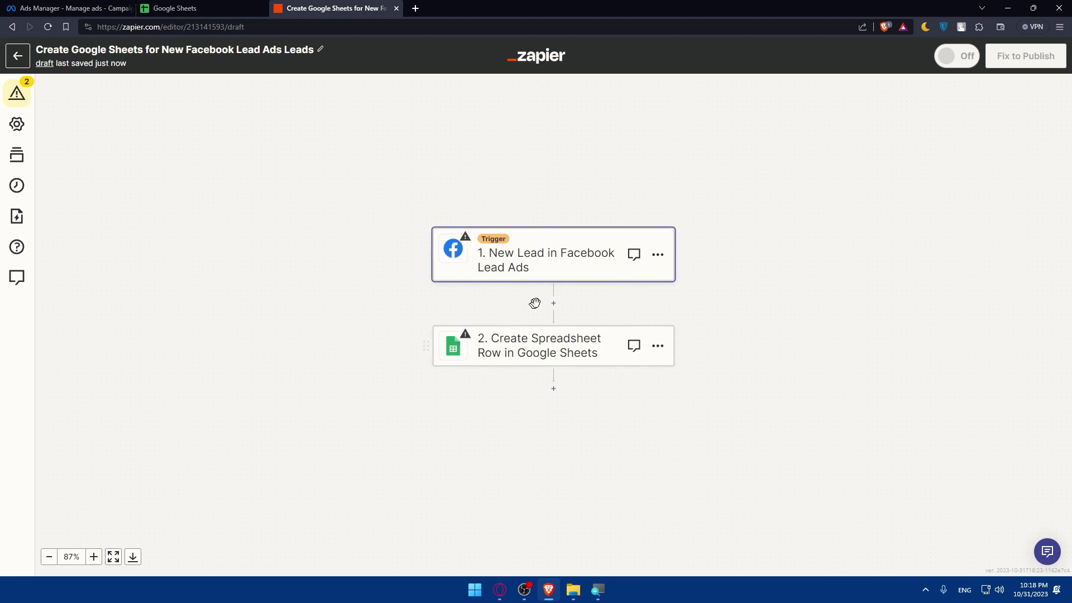
# Step: Show the Zap's step warnings and assign the connected Facebook Lead Ads account to the New Lead trigger
pyautogui.click(16, 94)
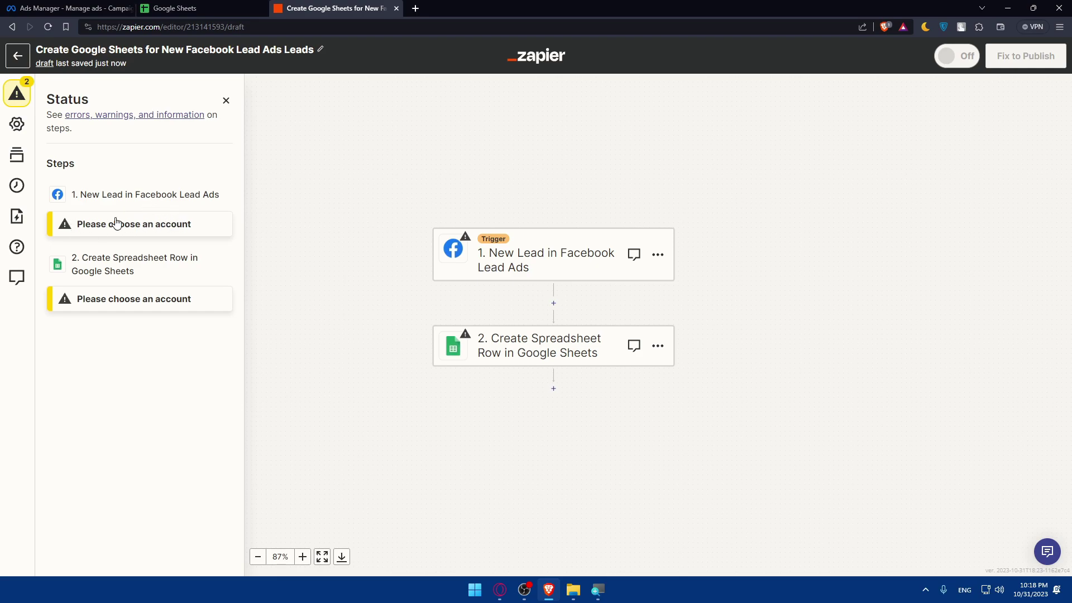
pyautogui.click(546, 254)
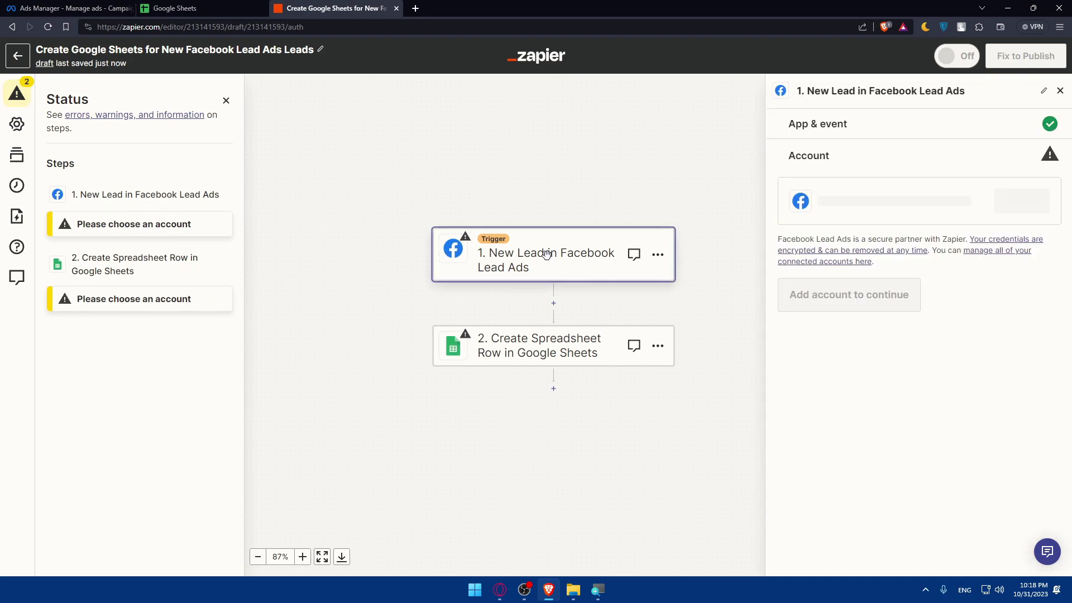
pyautogui.click(1012, 201)
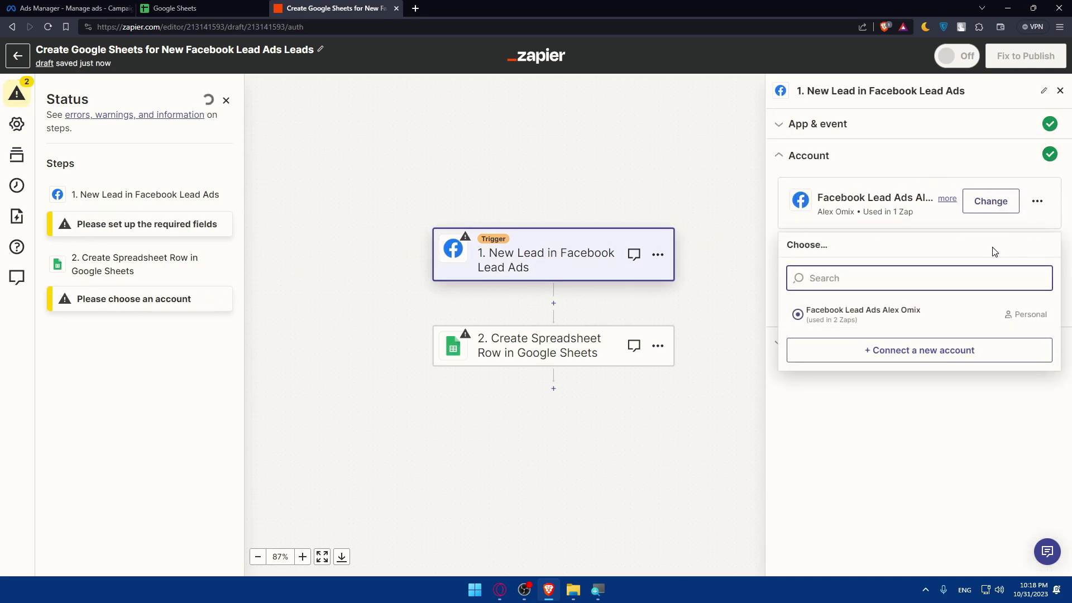
pyautogui.click(834, 314)
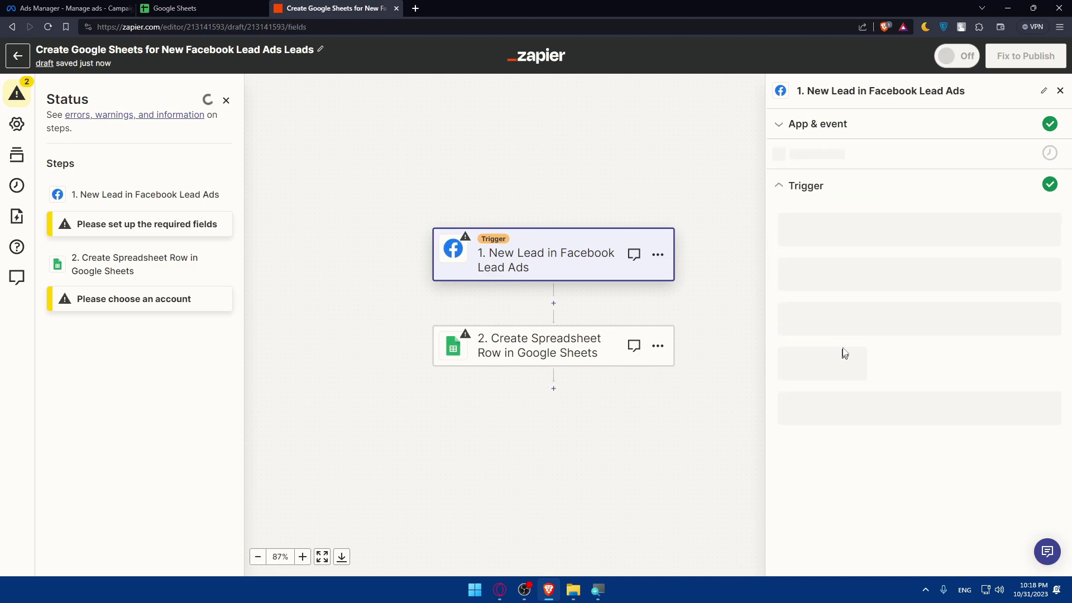
# Step: Review the Facebook trigger's New Lead event and its required Page and optional Form settings
pyautogui.click(808, 124)
pyautogui.click(879, 225)
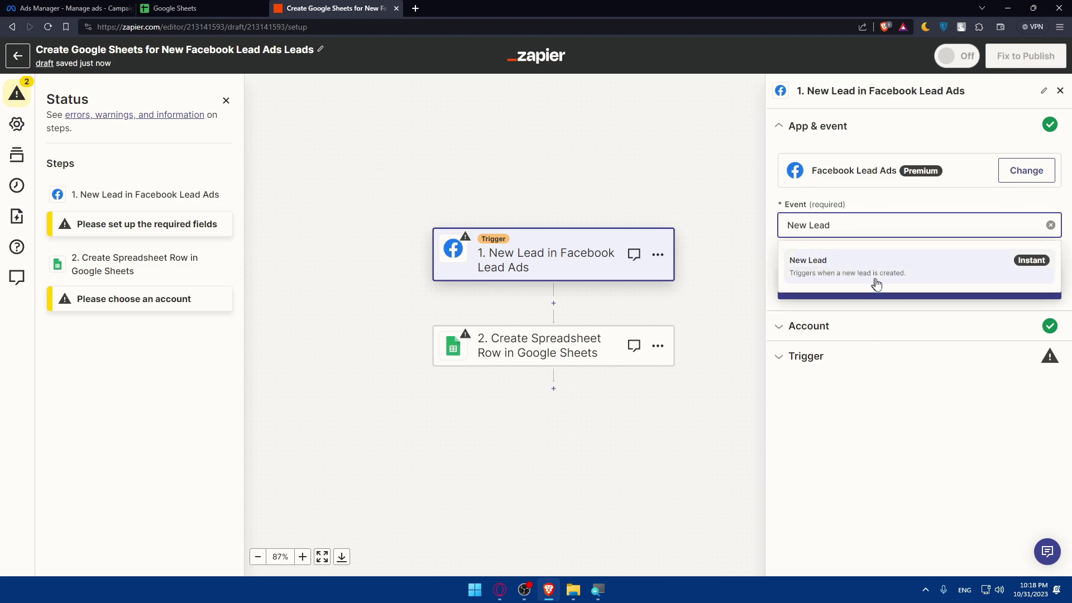
pyautogui.click(848, 426)
pyautogui.click(842, 358)
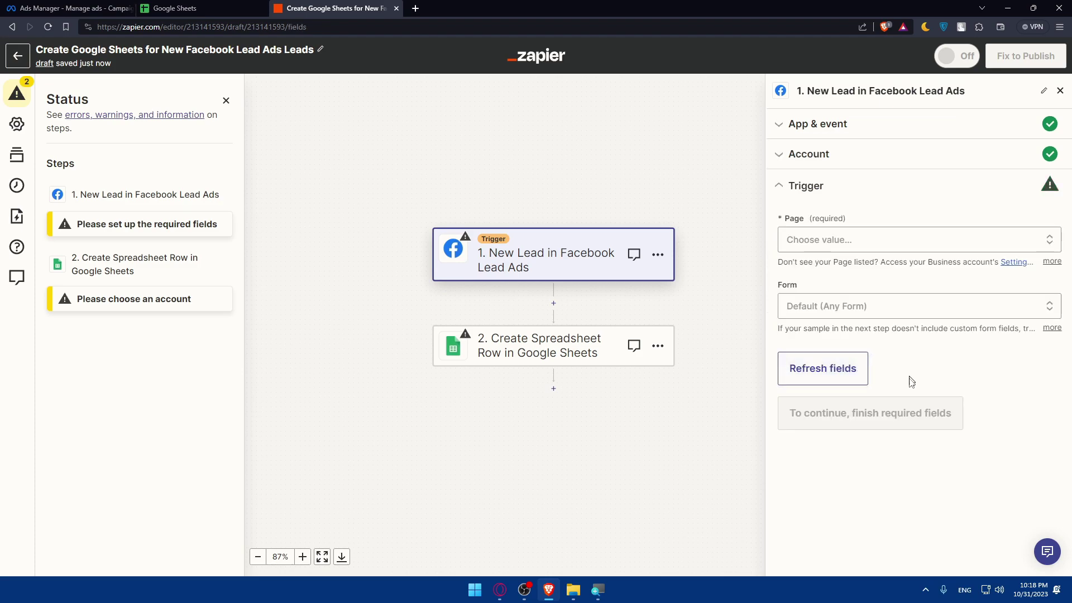
pyautogui.click(816, 250)
pyautogui.click(893, 462)
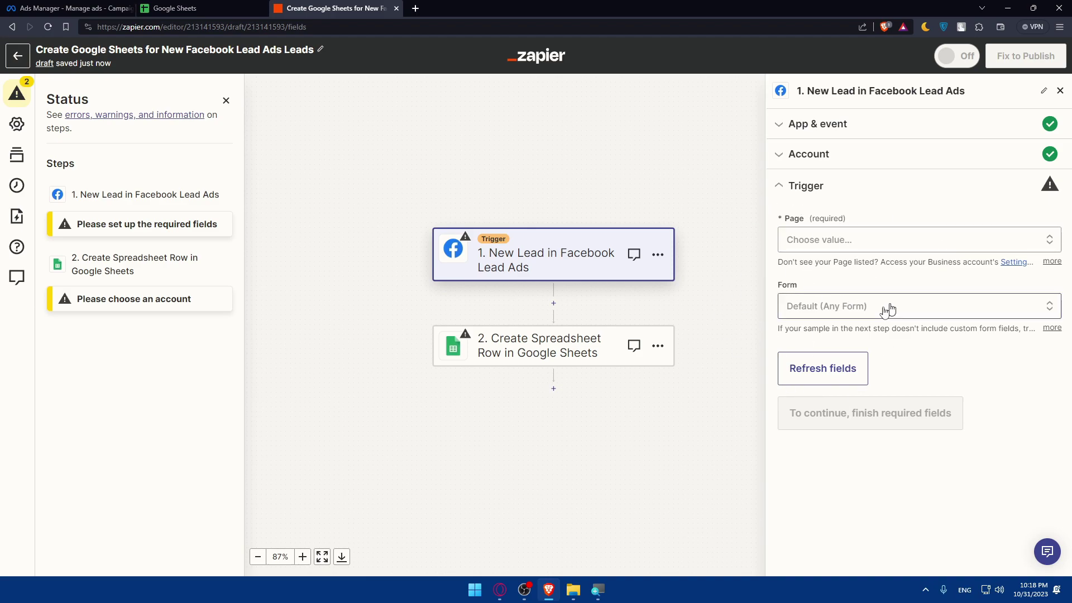
# Step: Assign the connected Google Sheets account to the Create Spreadsheet Row action and continue to its action settings
pyautogui.click(505, 345)
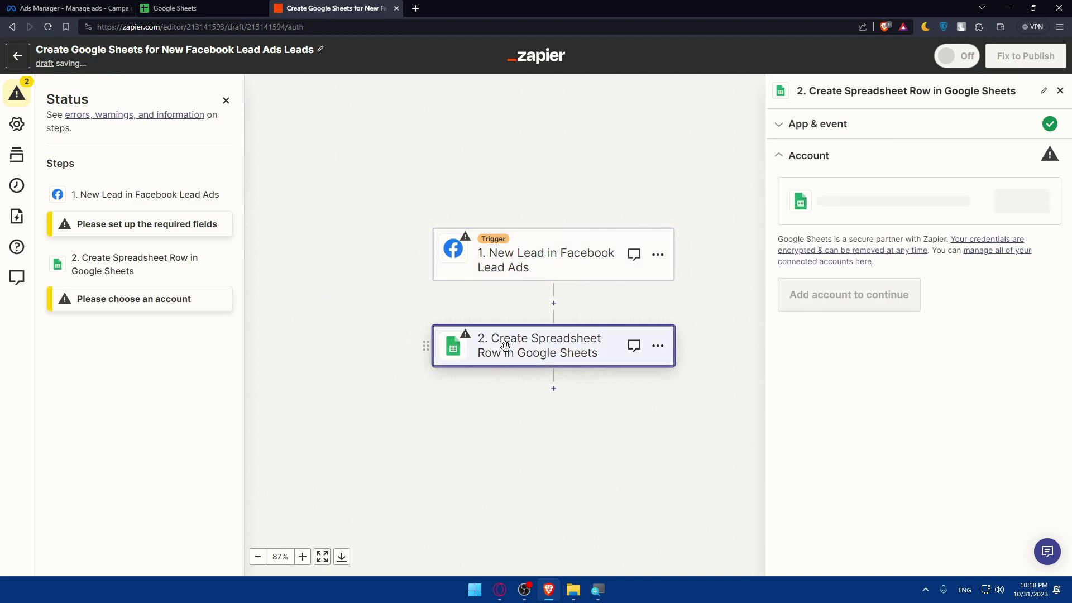
pyautogui.click(1009, 209)
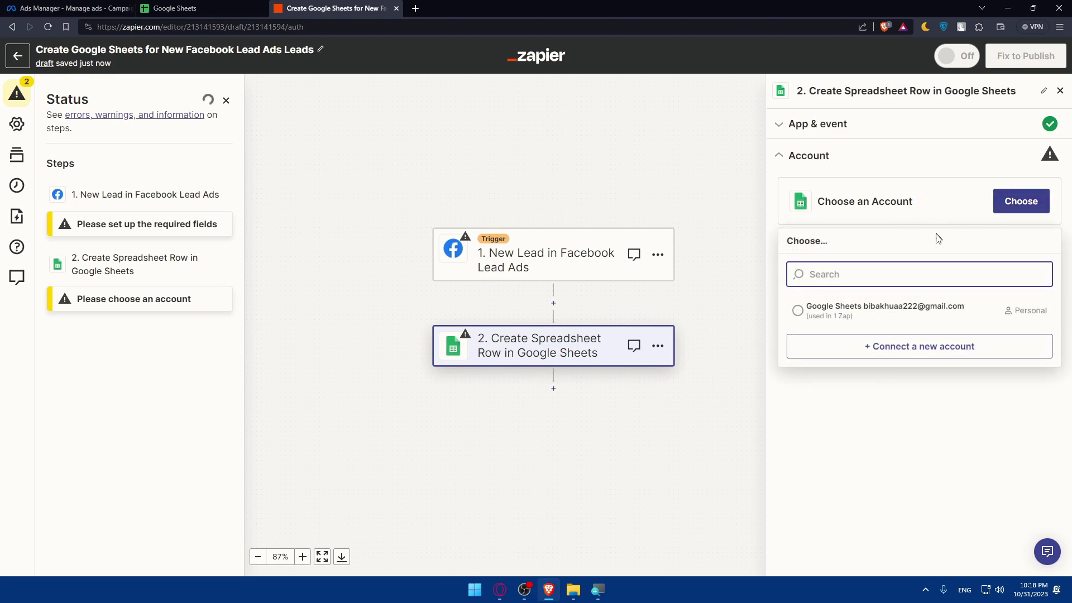
pyautogui.click(869, 309)
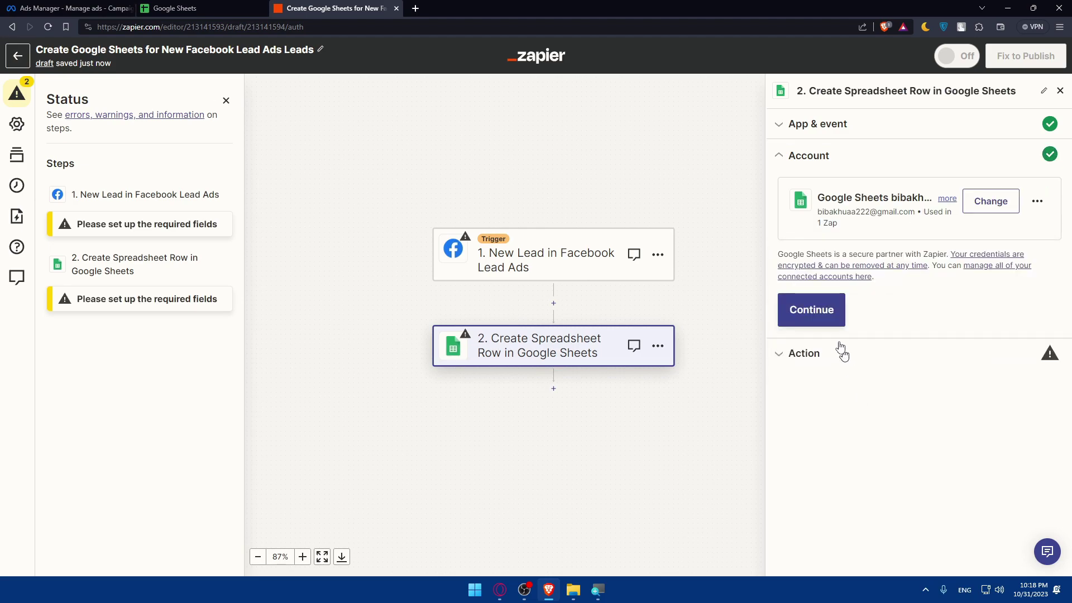
pyautogui.click(810, 309)
# Step: Examine the Drive and Spreadsheet choices available for the Create Spreadsheet Row action without selecting any
pyautogui.click(832, 241)
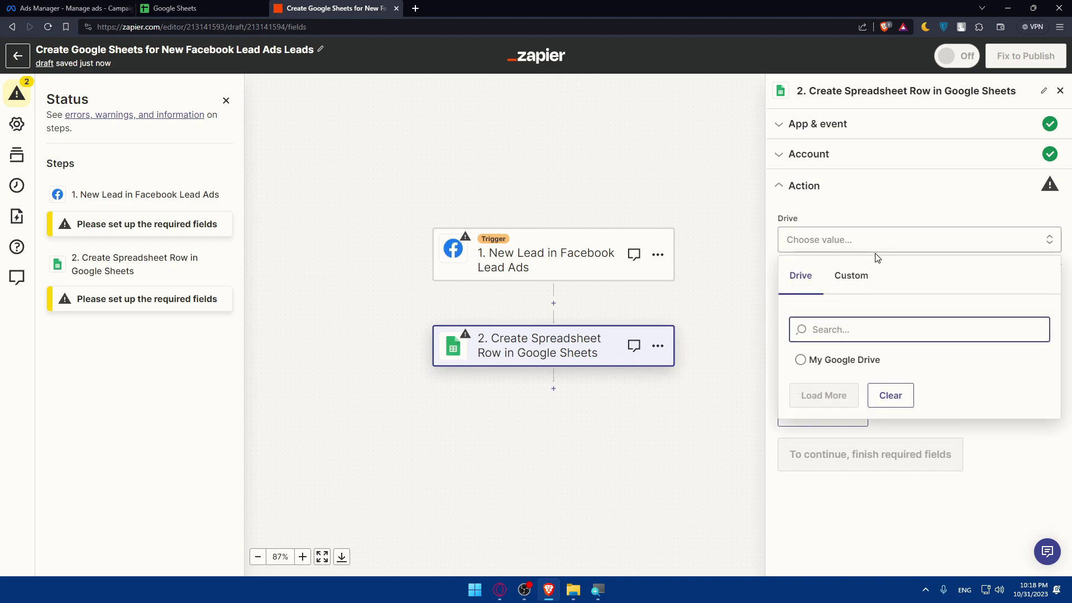
pyautogui.click(988, 488)
pyautogui.click(905, 306)
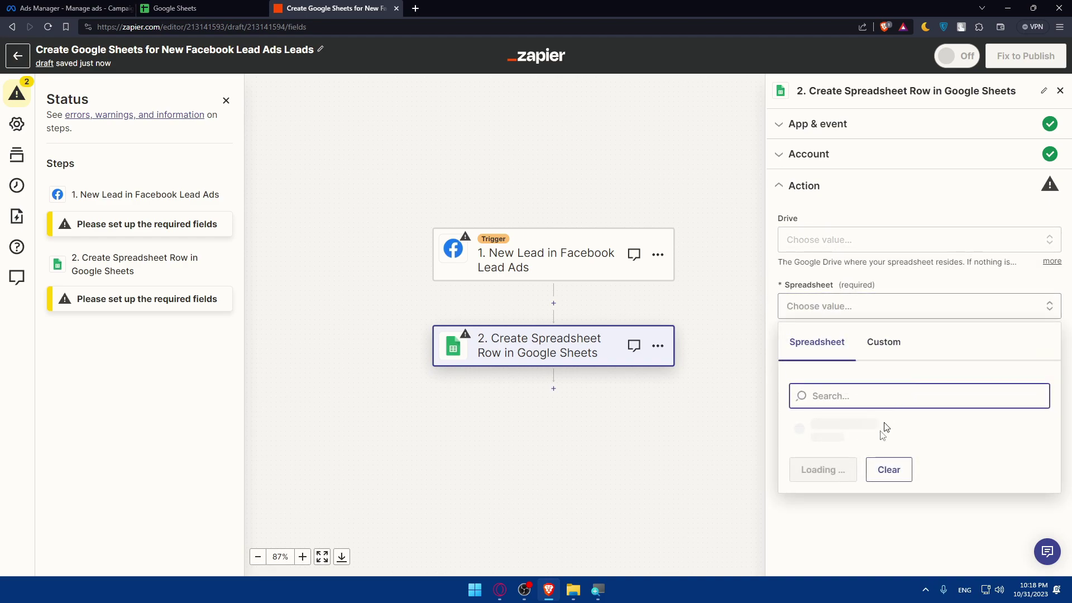
pyautogui.scroll(-1, 853, 457)
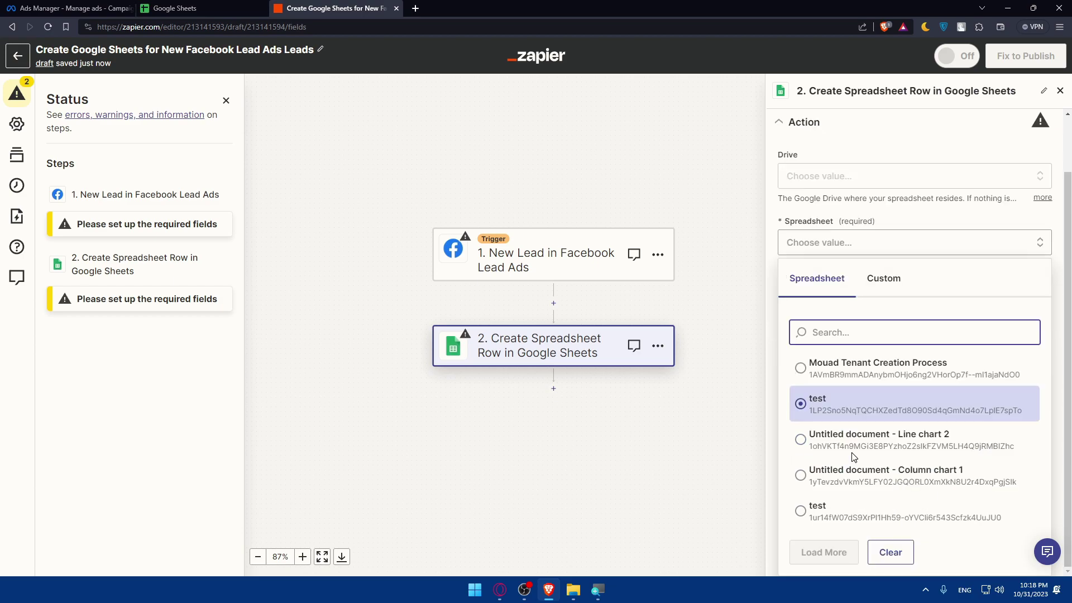
pyautogui.click(900, 283)
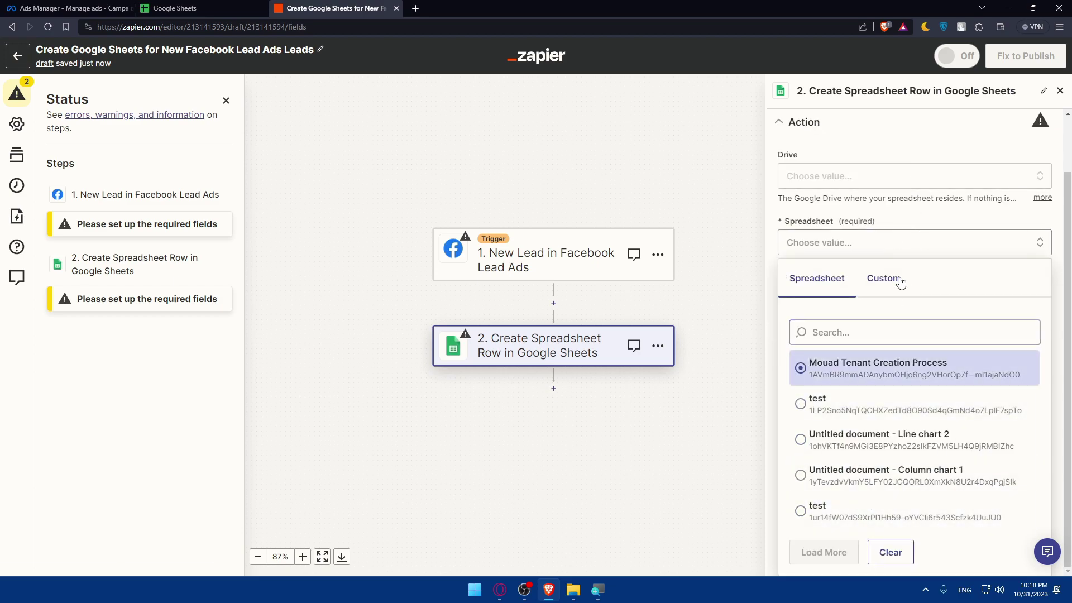
pyautogui.click(905, 139)
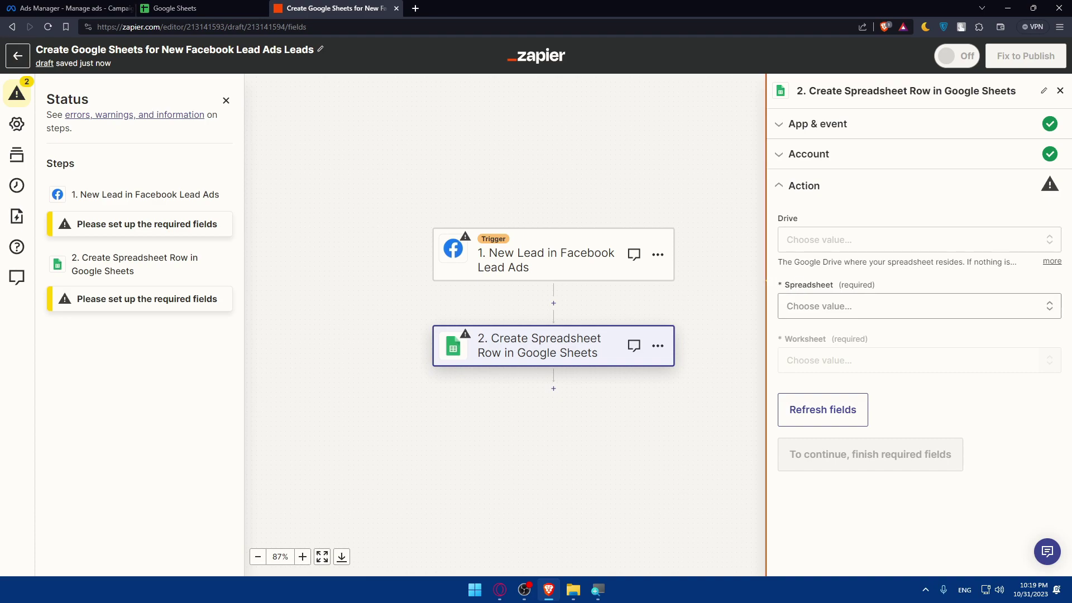
# Step: Close the Zap's status list and the action's settings, and fit the whole flow in the editor
pyautogui.click(322, 557)
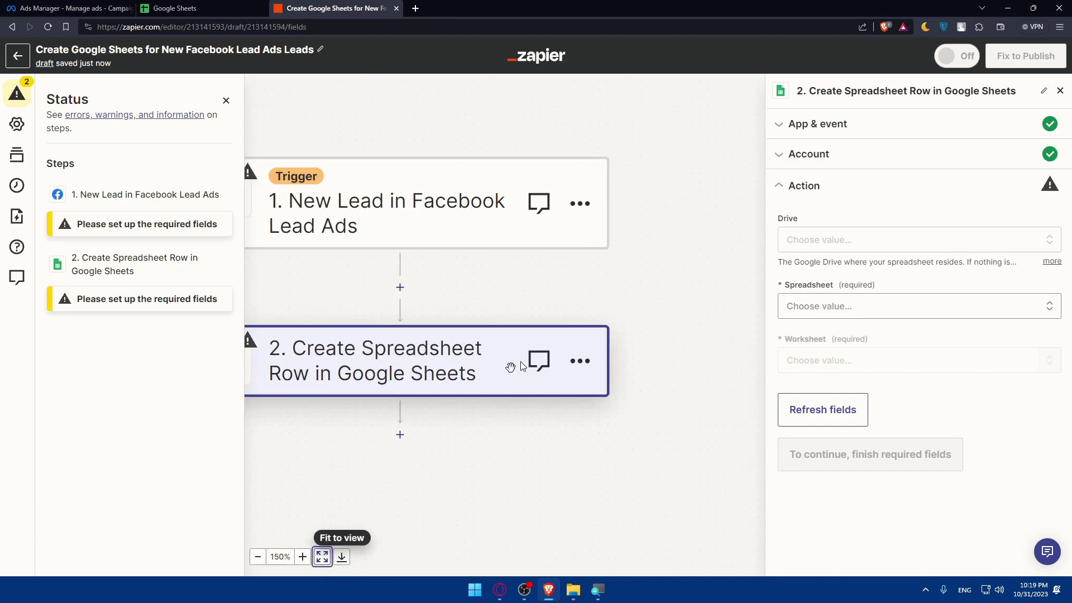
pyautogui.click(226, 101)
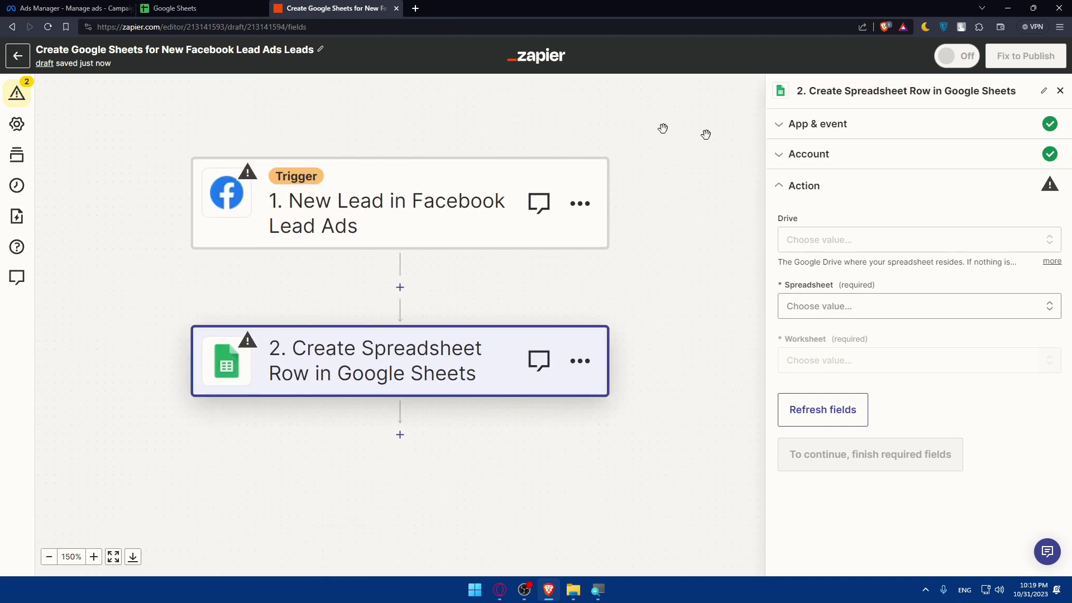
pyautogui.click(1060, 91)
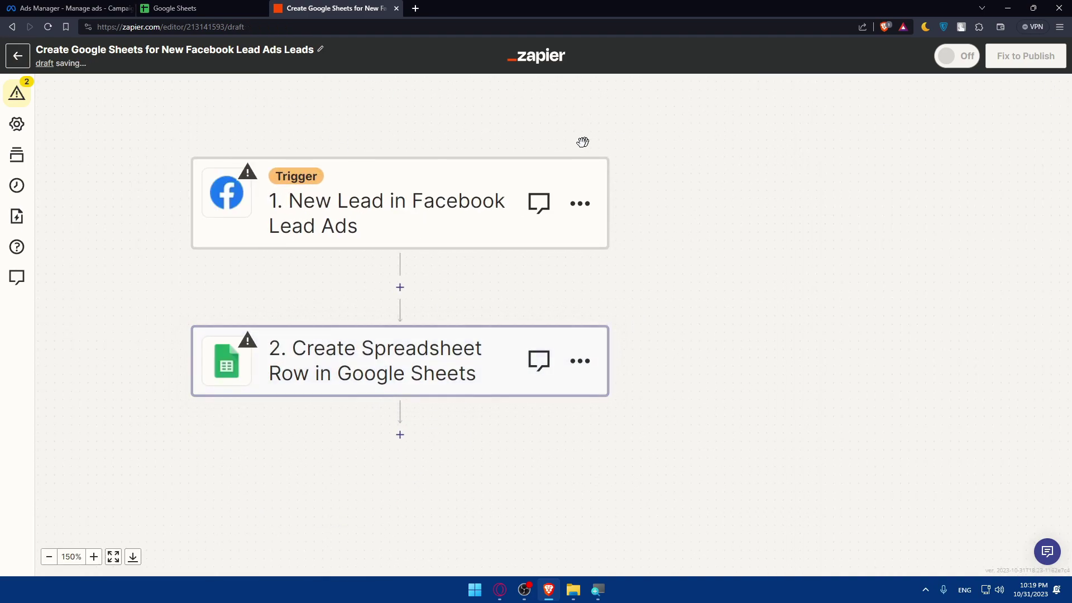
pyautogui.click(114, 557)
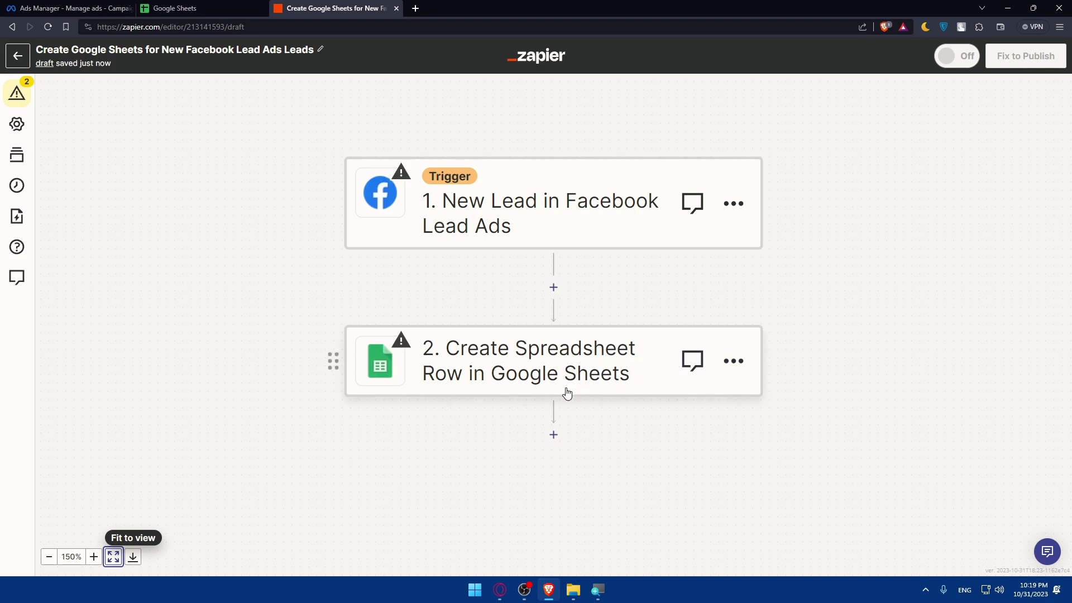
# Step: Leave the Zap editor and return to the list of all Zaps
pyautogui.scroll(2, 567, 394)
pyautogui.scroll(-2, 564, 353)
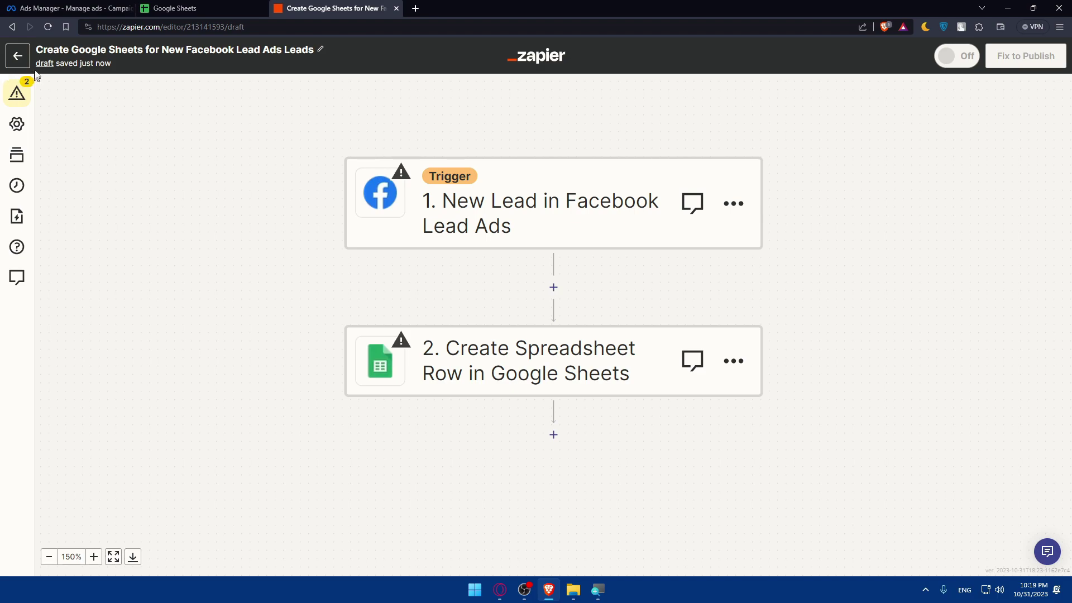
pyautogui.click(18, 56)
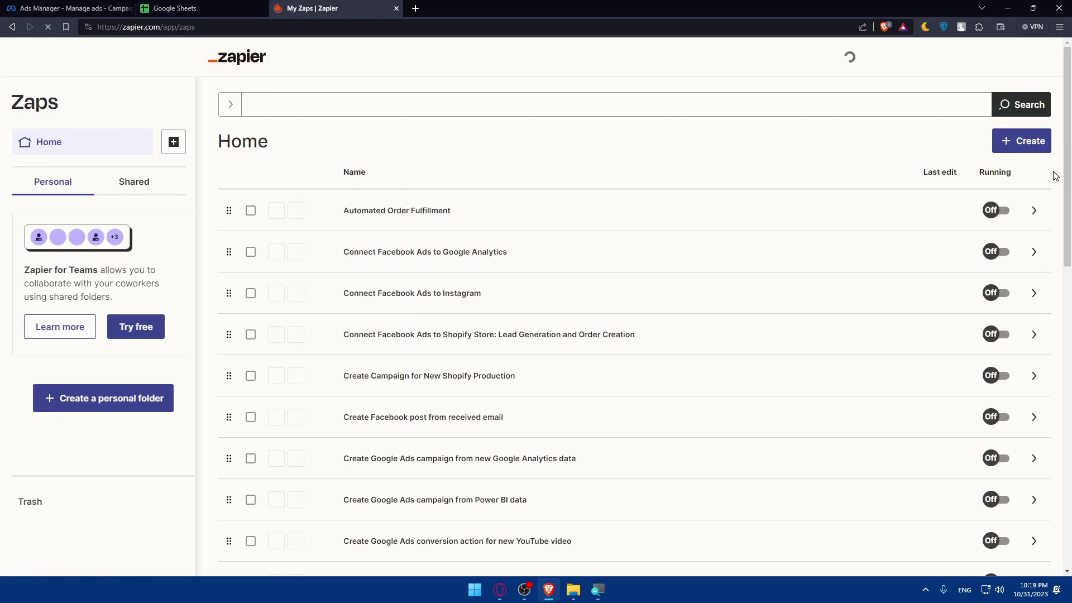